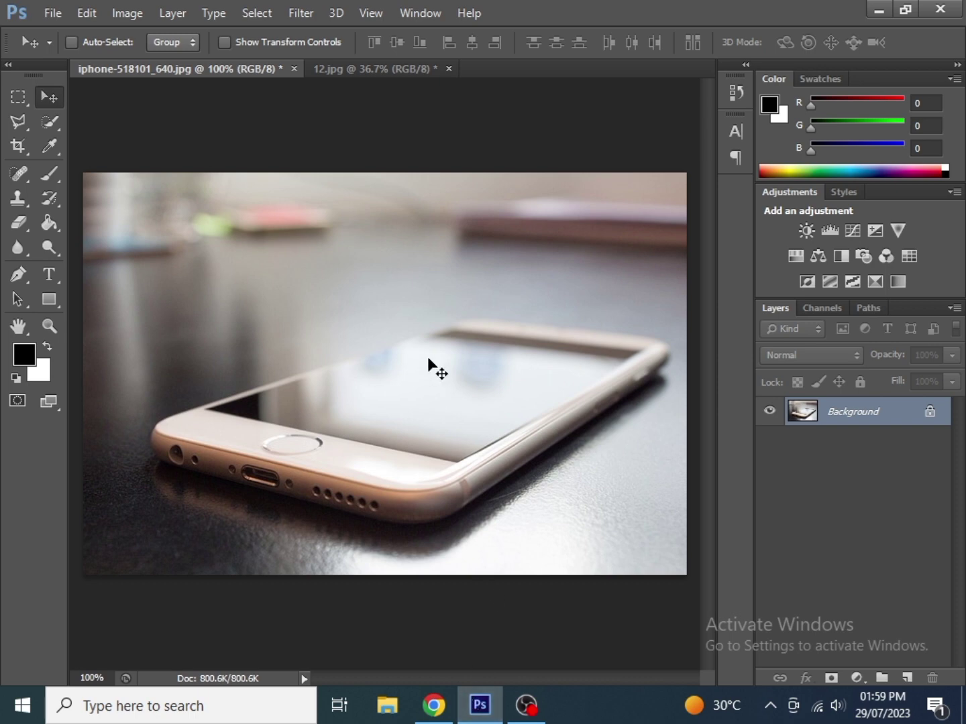
Copy the NOAA ocean waves image from the Google 'water waves' results and return to Photoshop.
scroll(392, 359, down, 1)
scroll(391, 354, up, 1)
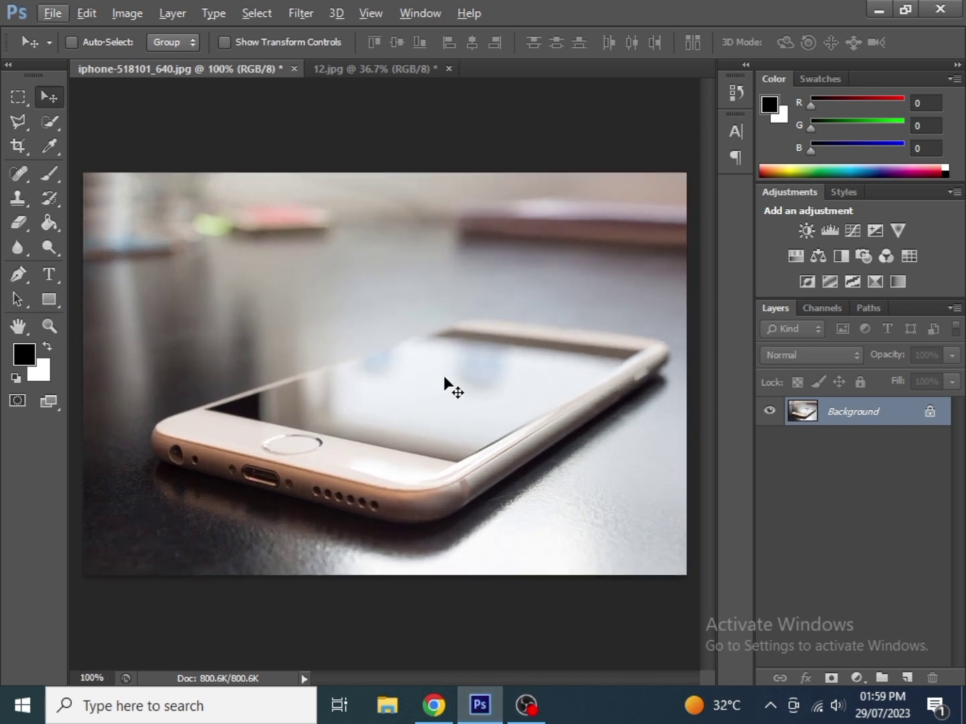
click(440, 713)
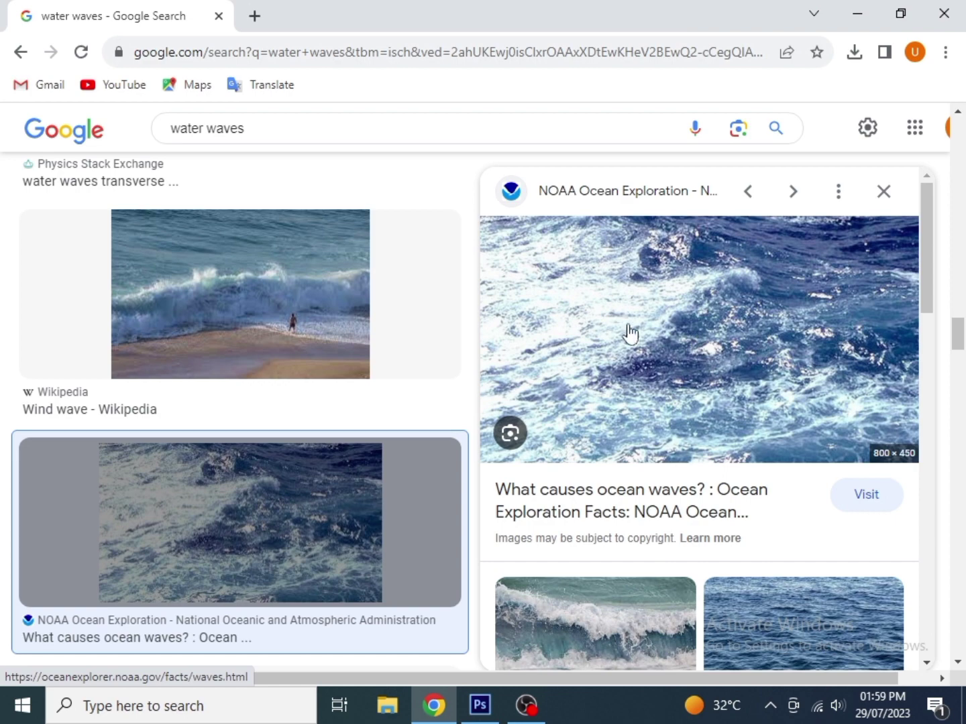
right_click(610, 290)
click(673, 510)
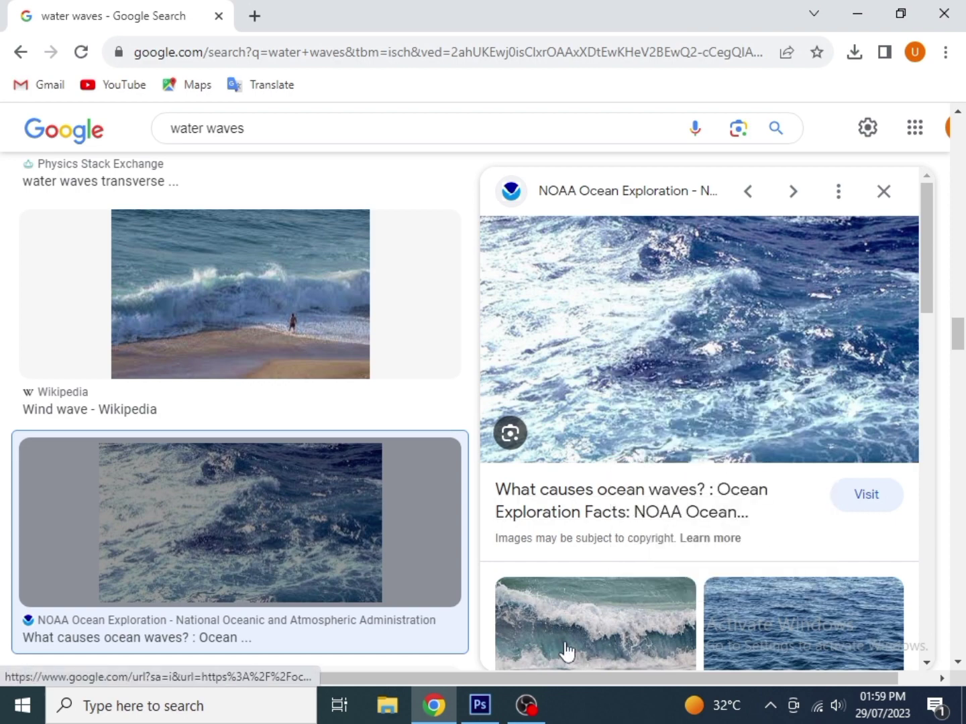
click(479, 705)
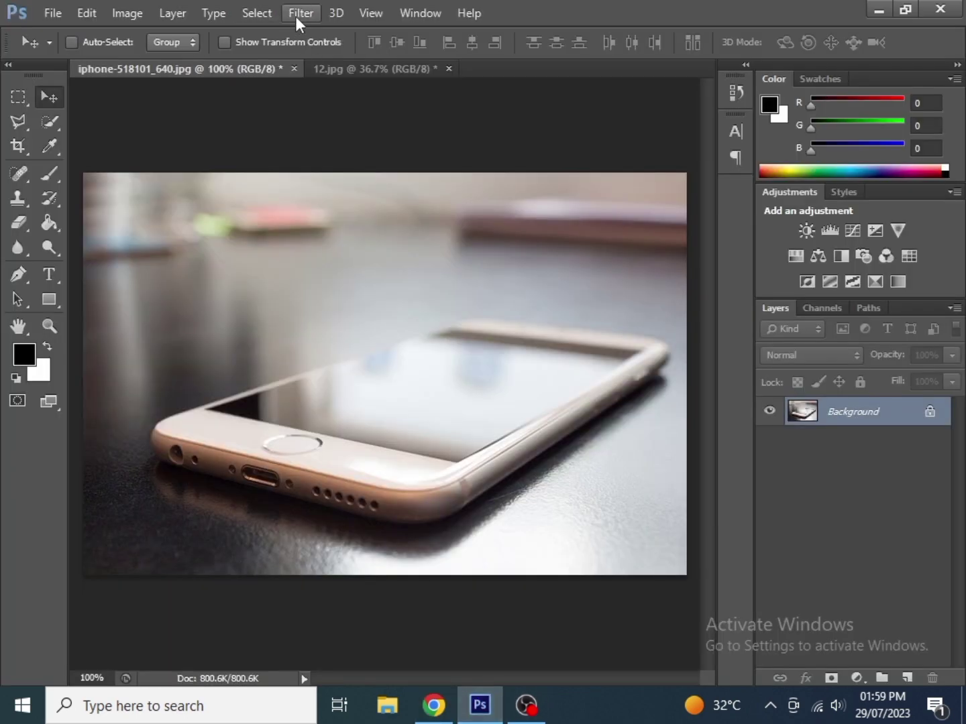
Open Vanishing Point and draw a perspective plane on the iPhone screen's four corners.
click(296, 16)
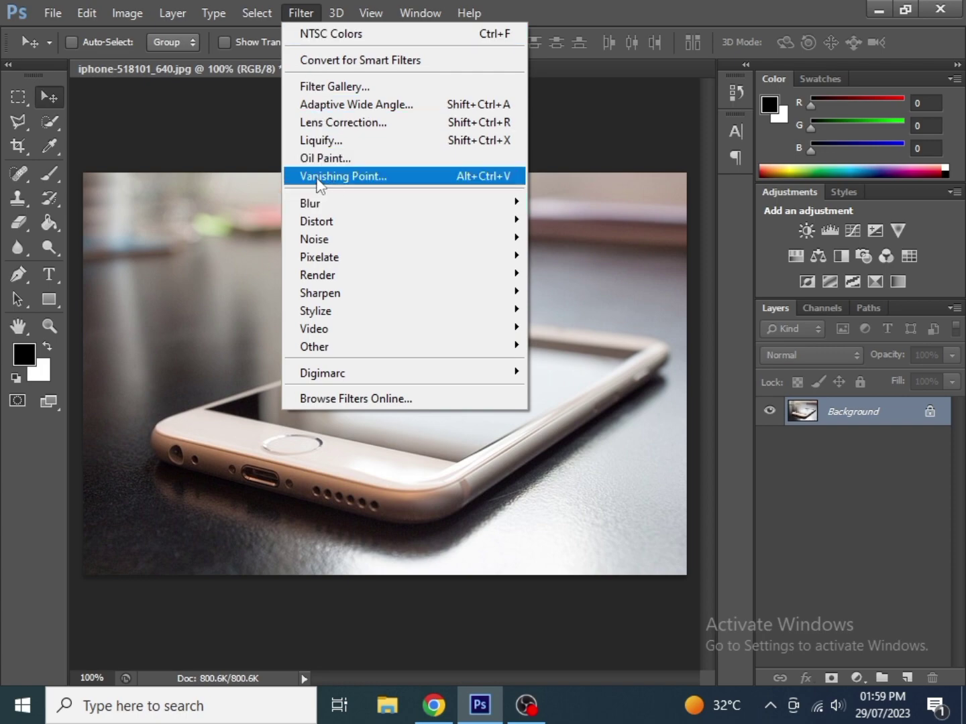
click(359, 176)
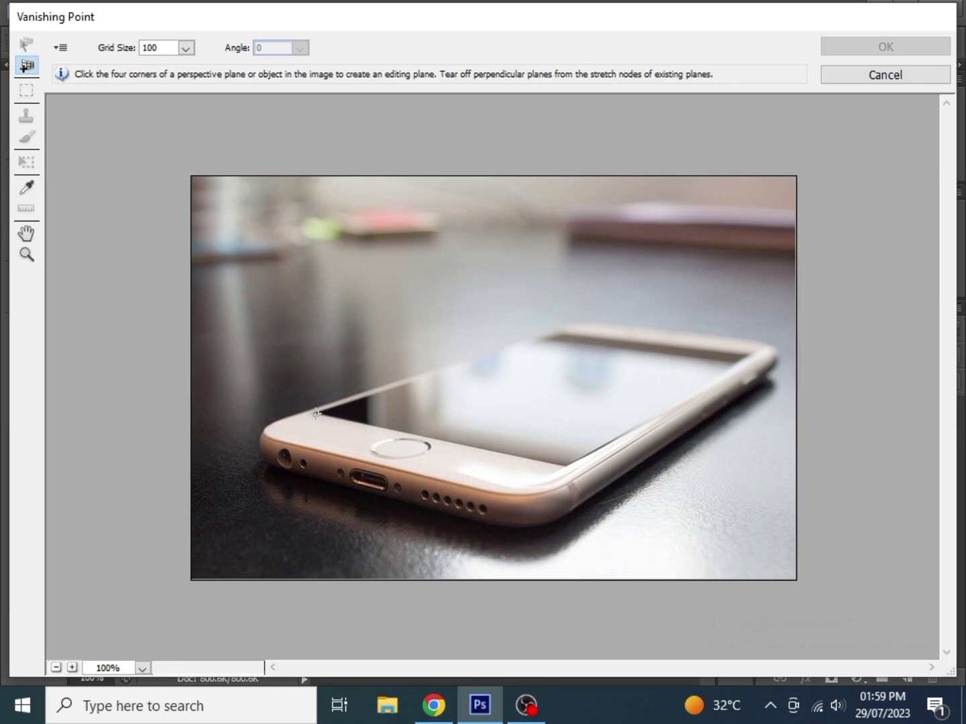
click(313, 413)
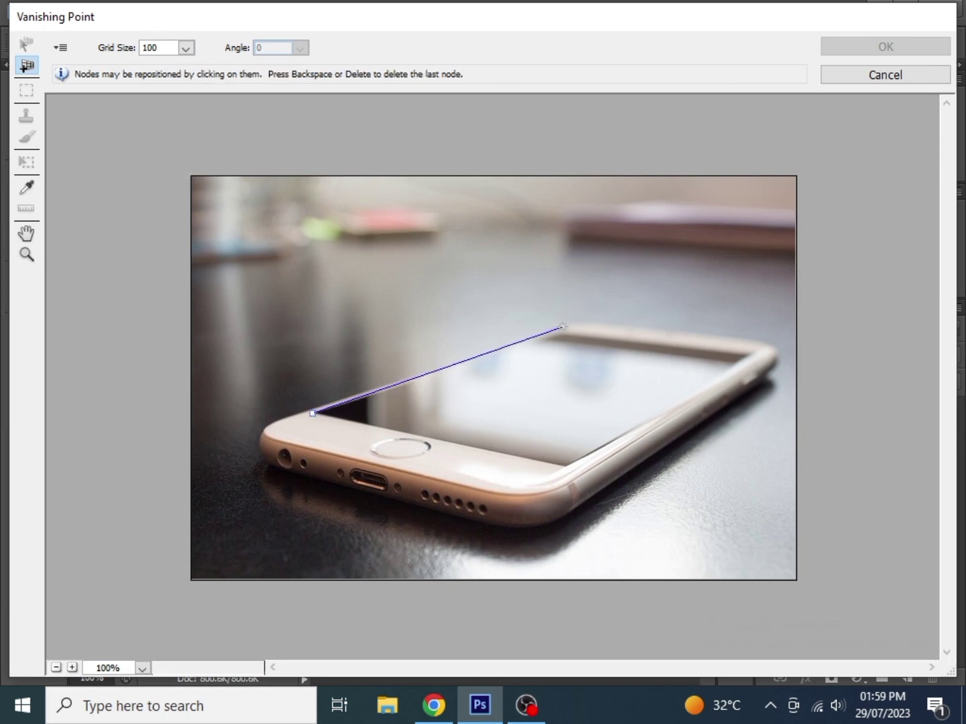
click(565, 329)
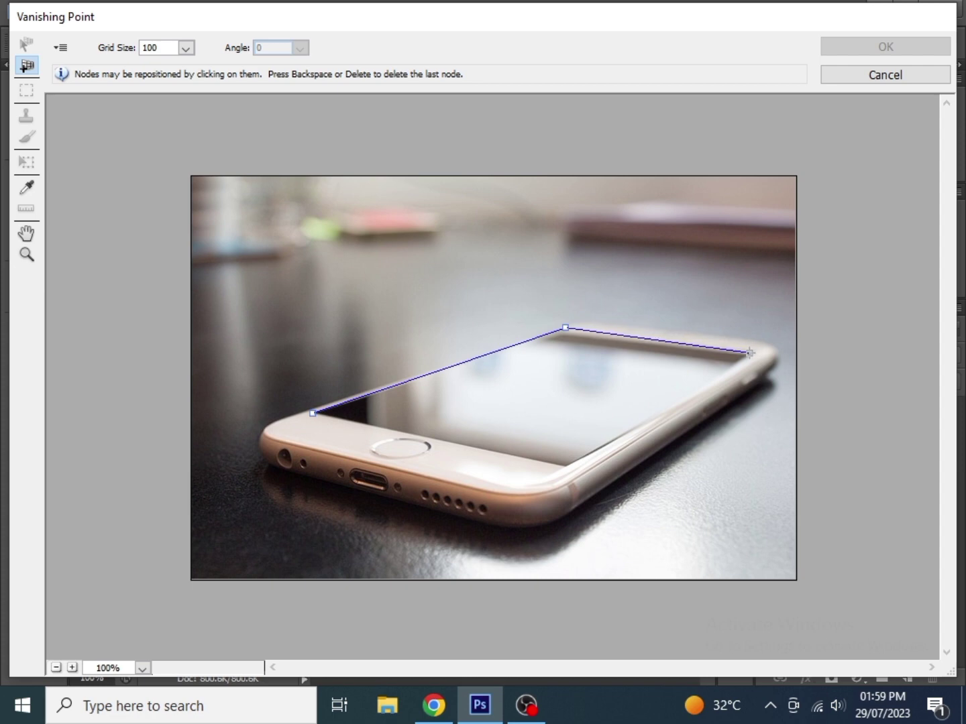
click(751, 349)
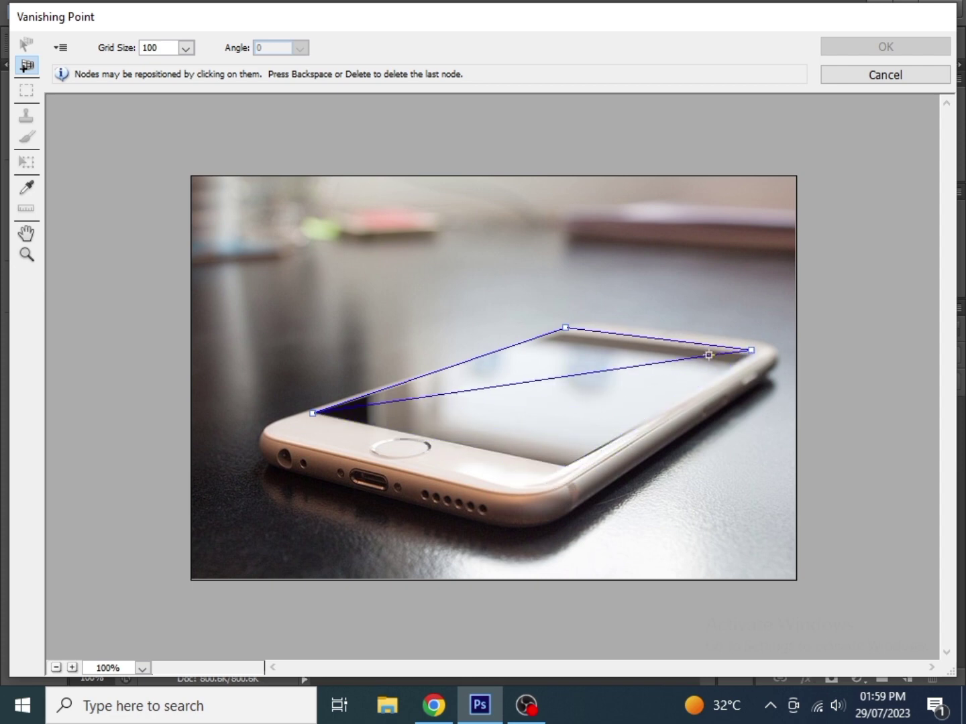
key(BackSpace)
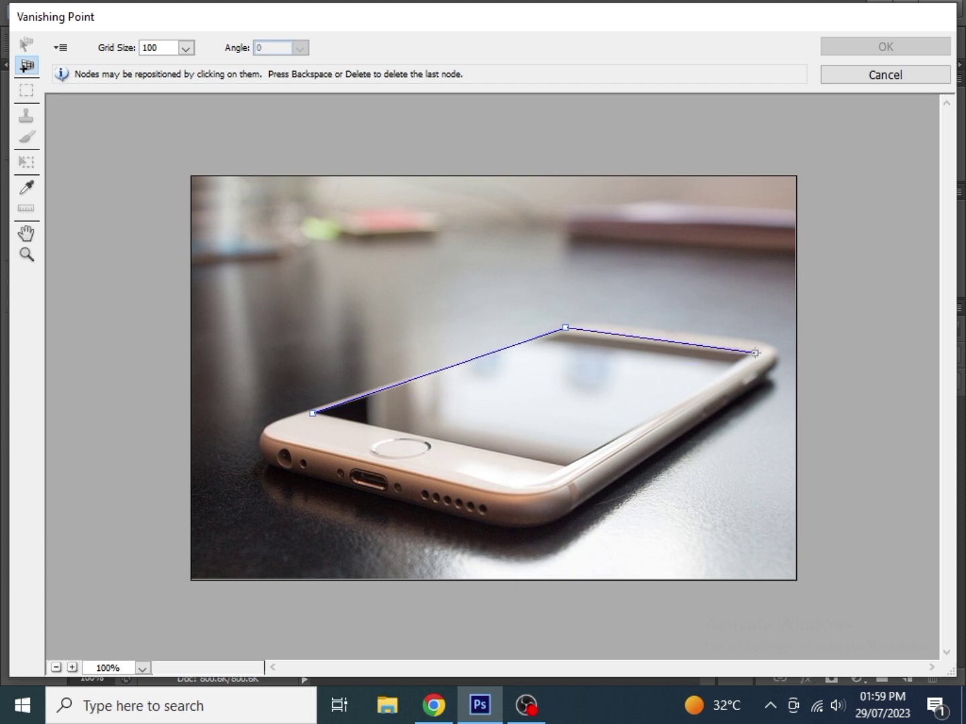
click(755, 353)
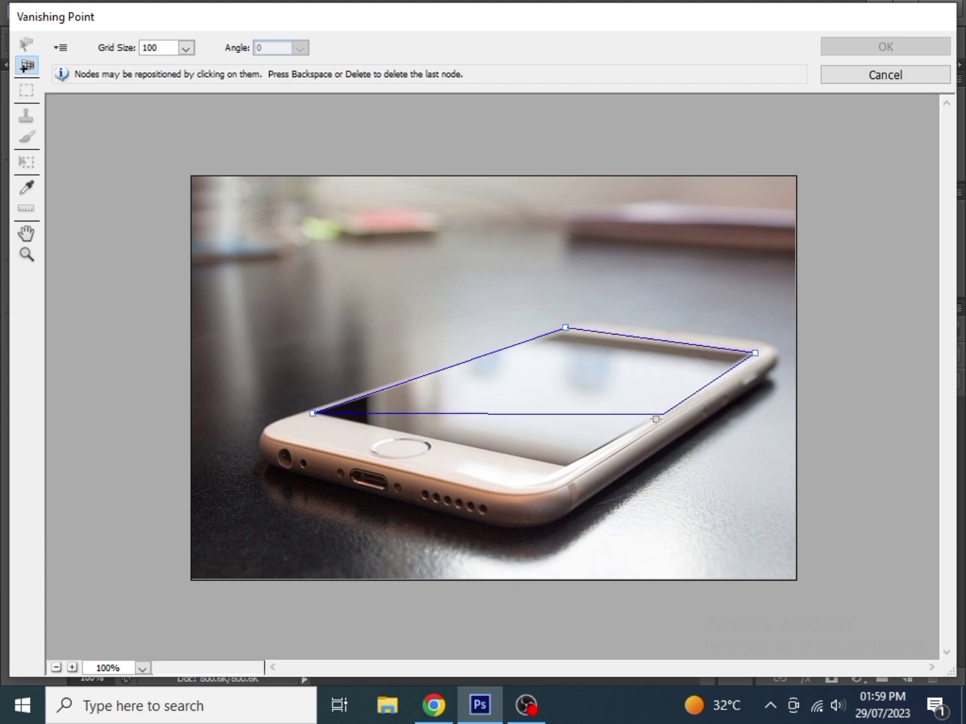
click(569, 470)
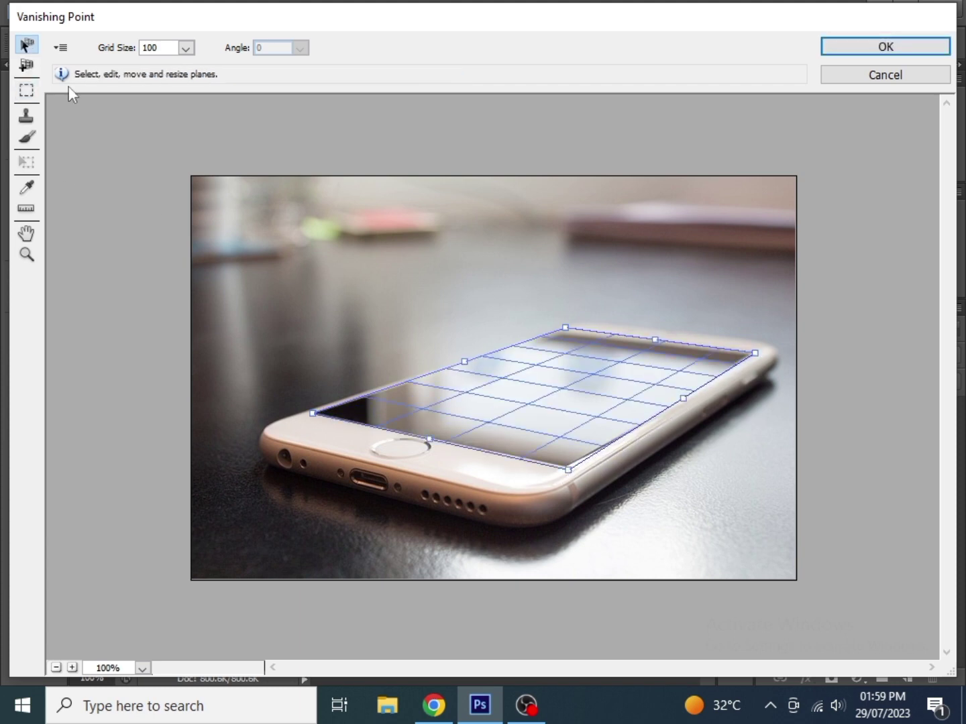
Paste the ocean waves picture into Vanishing Point and drag it onto the screen plane.
key(alt)
key(ctrl+v)
drag(488, 216, 601, 350)
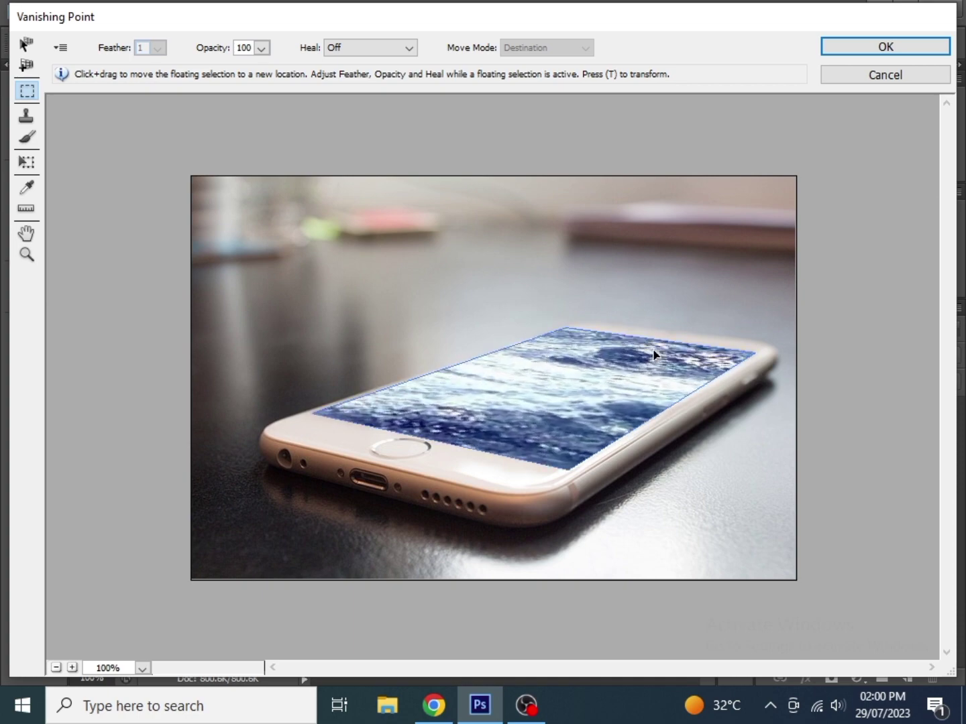
mouse_move(654, 359)
mouse_down()
mouse_move(387, 222)
mouse_move(373, 243)
mouse_up()
Scale, rotate and position the water picture over the phone screen, then apply it.
key(alt)
key(t)
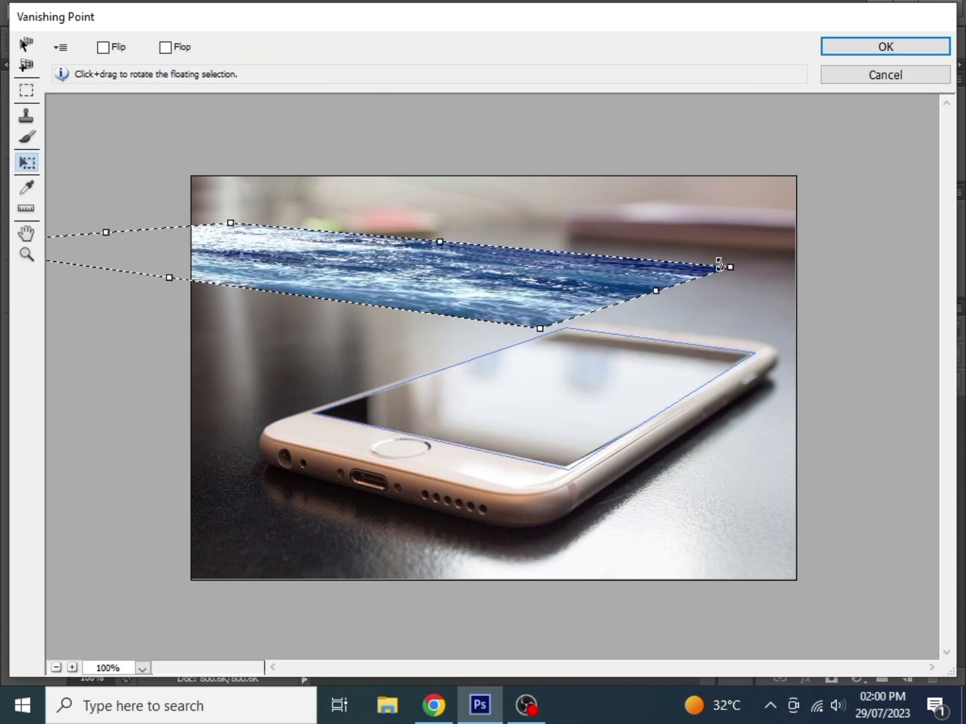
drag(730, 263, 512, 262)
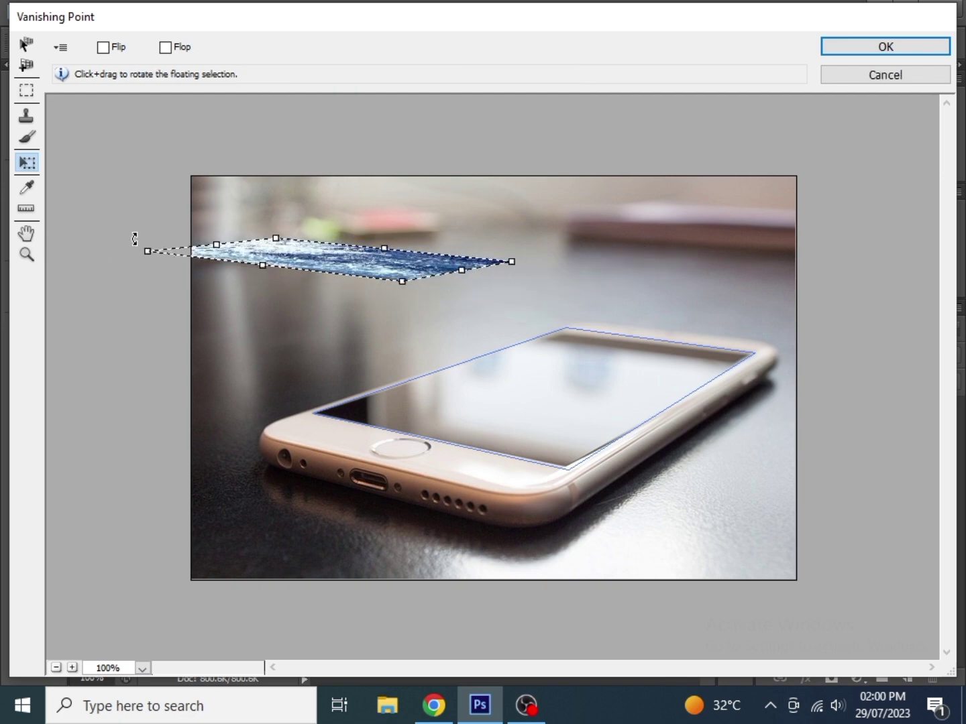
drag(134, 239, 155, 306)
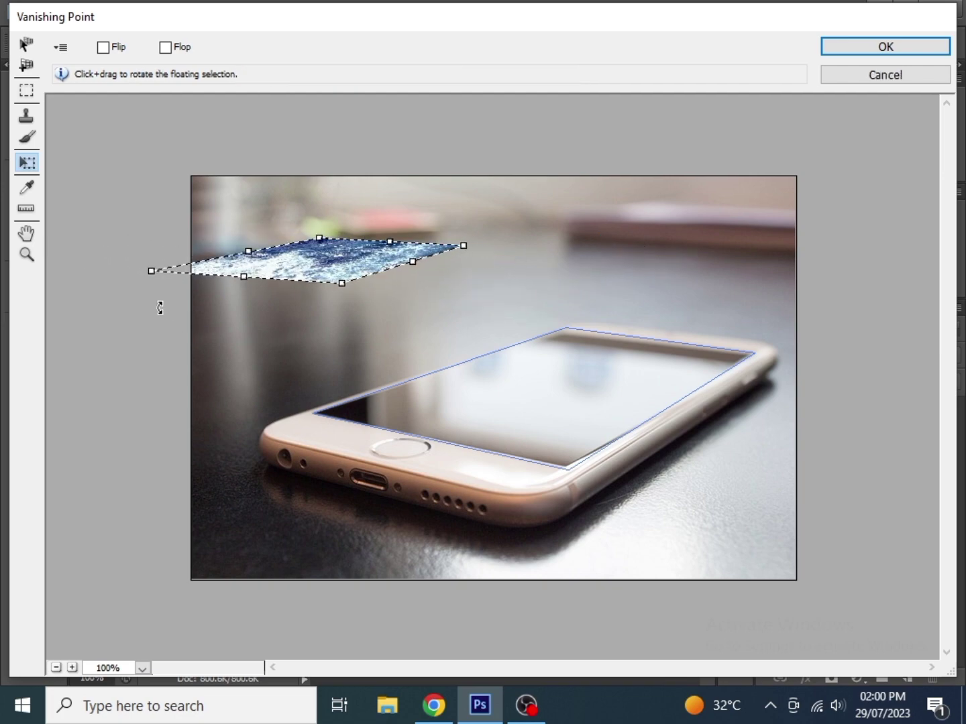
mouse_move(344, 265)
mouse_down()
mouse_move(515, 346)
mouse_move(491, 342)
mouse_up()
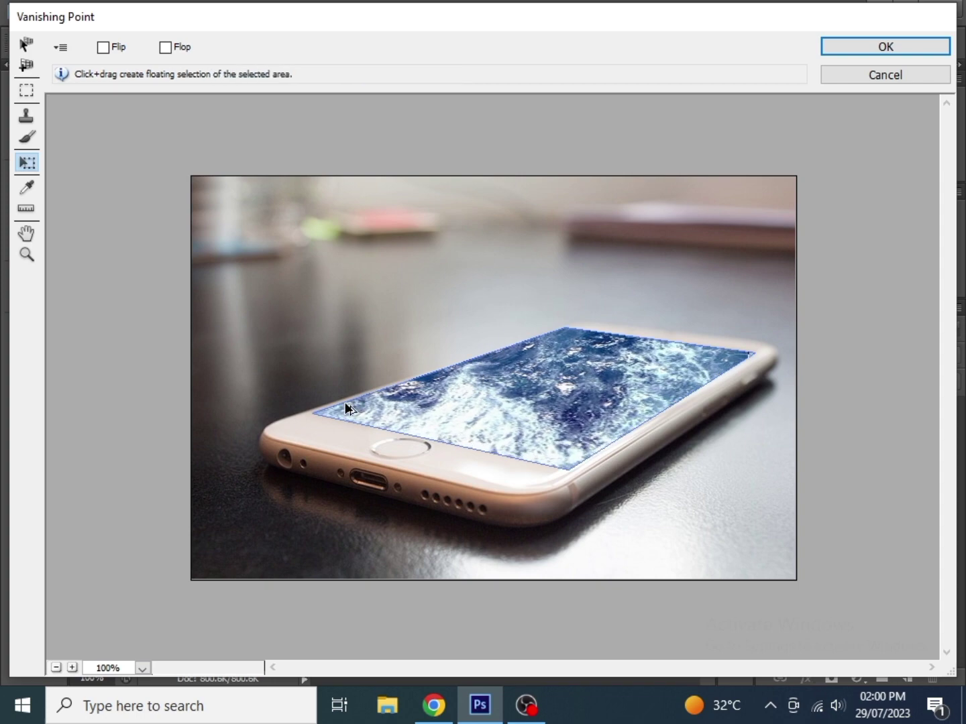
key(Return)
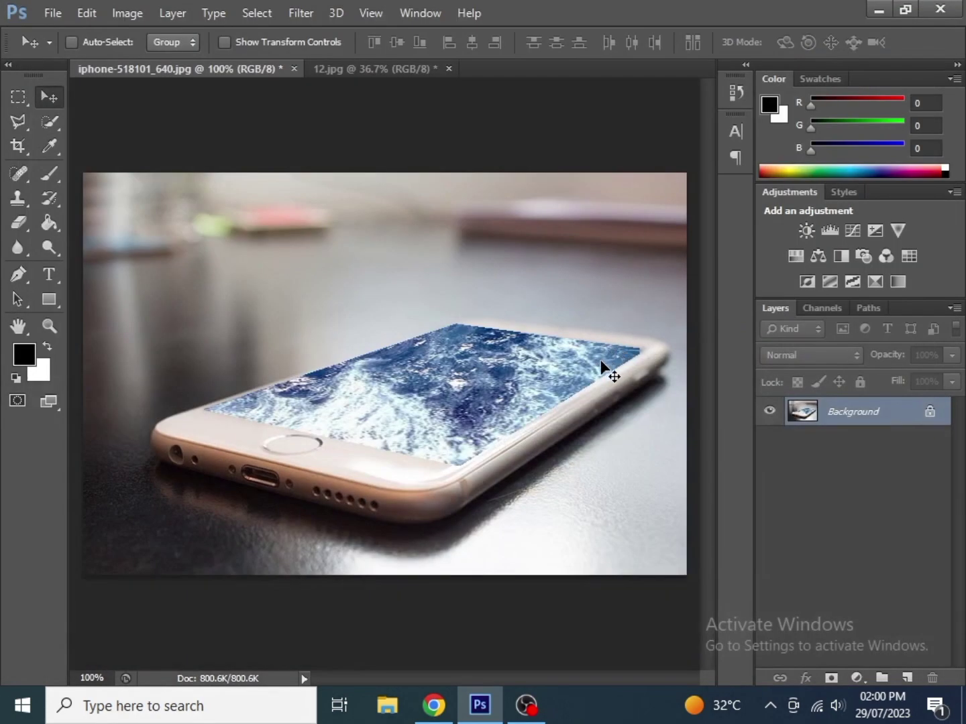
Dismiss the locked-layer warning in the iPhone photo.
key(alt)
scroll(544, 371, up, 1)
scroll(546, 374, up, 1)
click(536, 375)
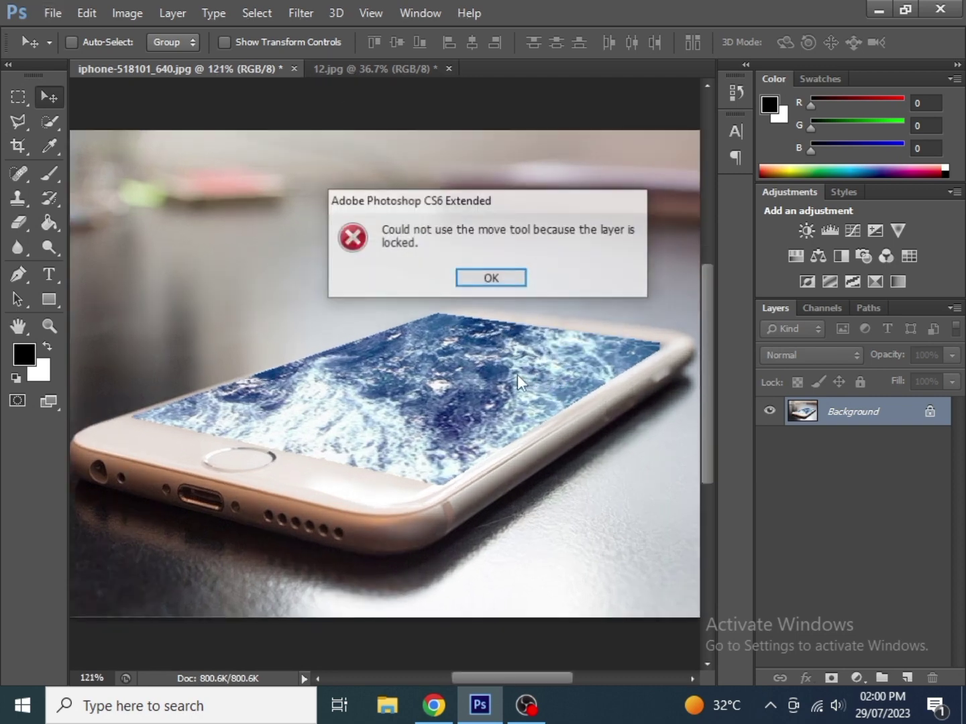
click(517, 278)
scroll(416, 352, down, 3)
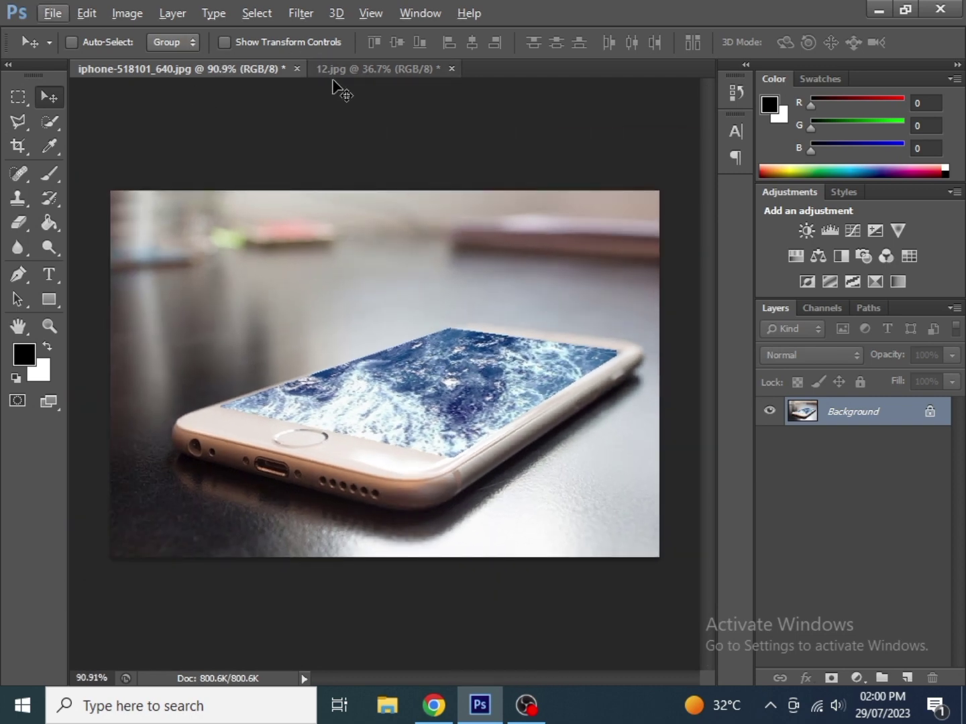
In 12.jpg, select the dolphin's Layer 1 together with Color Fill 1.
click(336, 71)
click(417, 316)
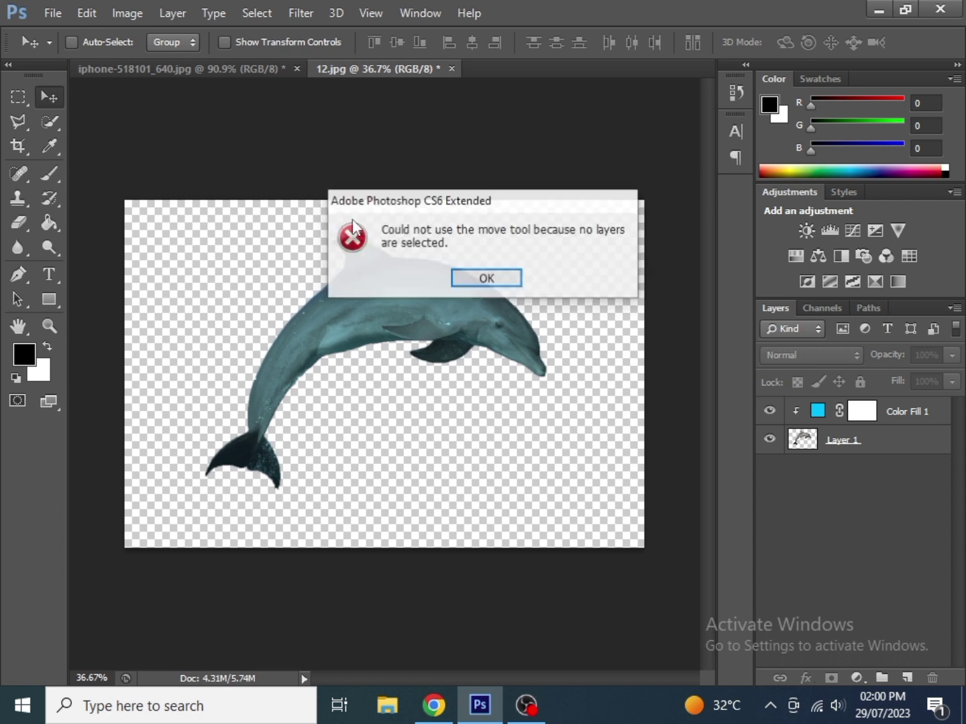
click(487, 275)
click(839, 442)
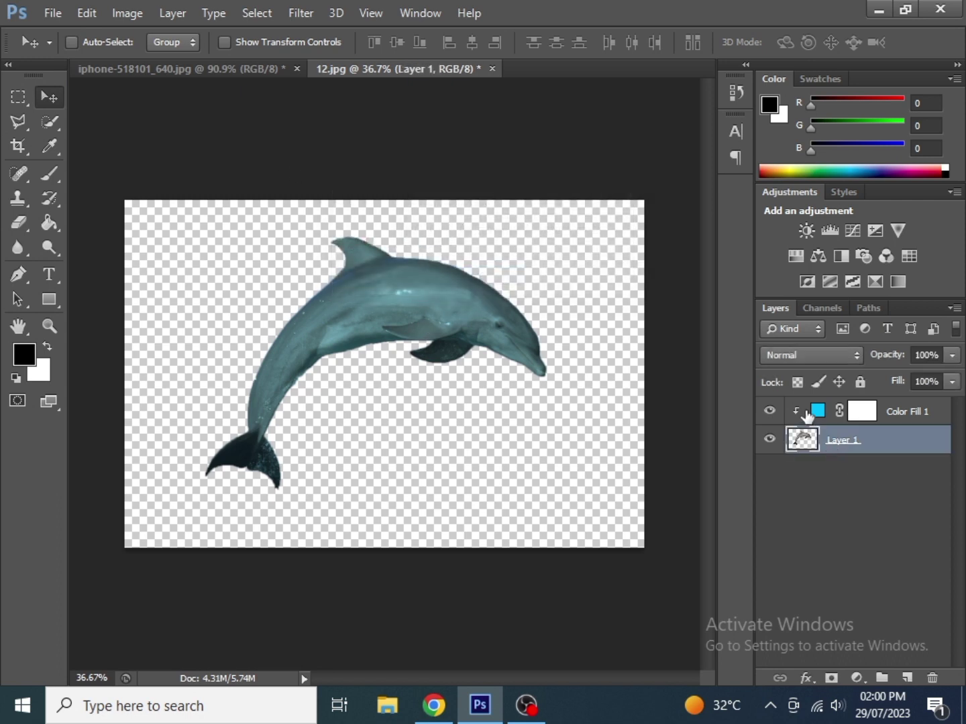
shift+click(899, 411)
Bring the dolphin layers into the iPhone photo, shrink to about 30%, and place over the screen.
mouse_move(407, 288)
mouse_down()
mouse_move(176, 73)
mouse_move(328, 301)
mouse_up()
drag(442, 332, 443, 325)
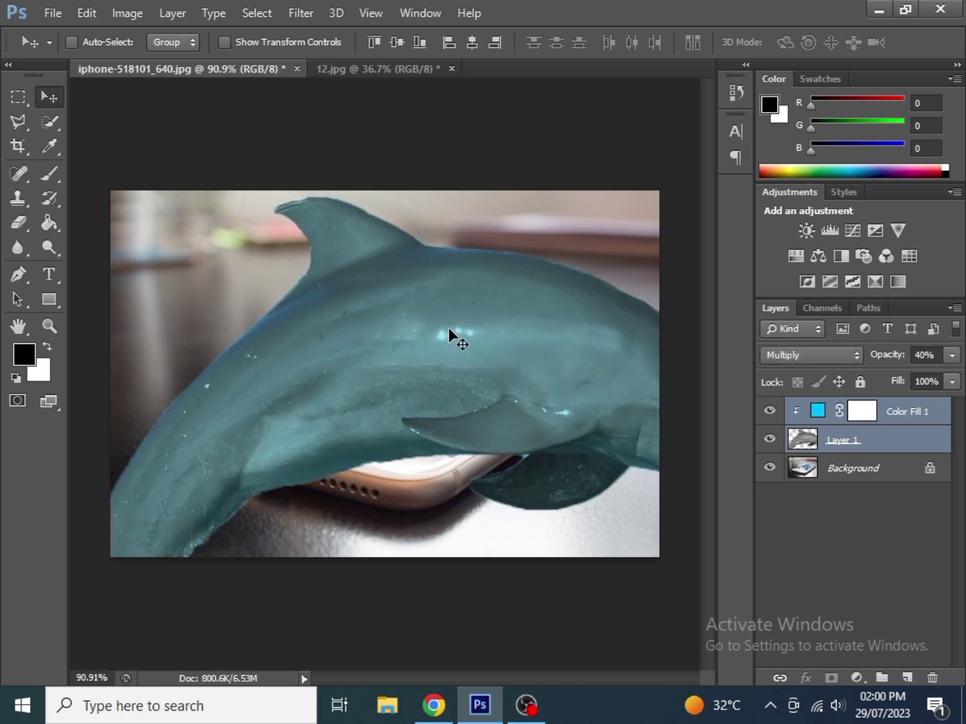
key(ctrl+t)
key(ctrl+0)
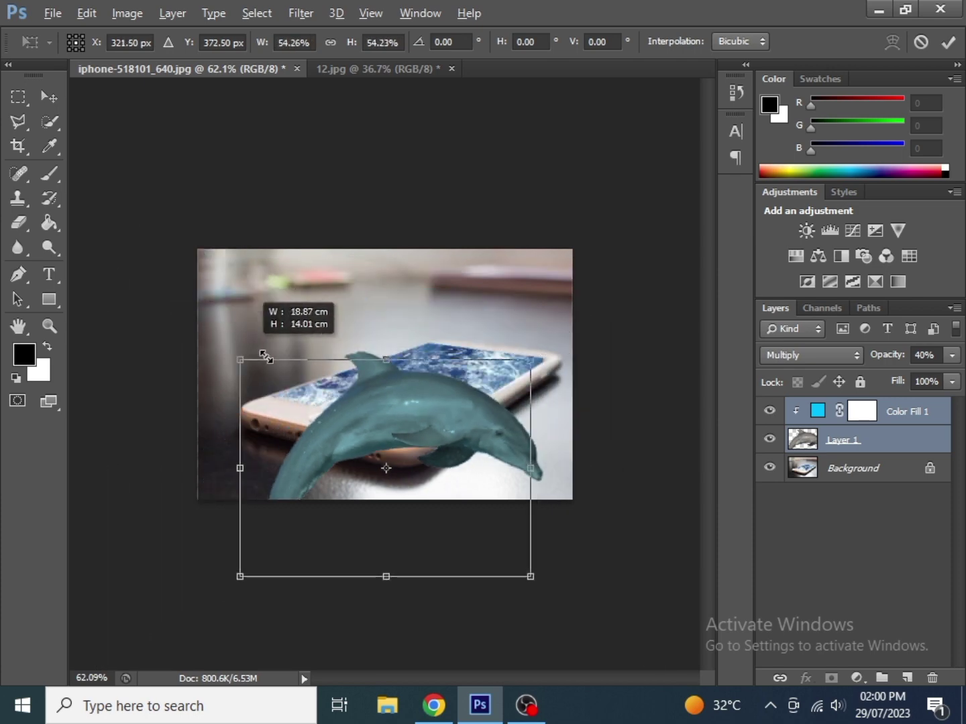
drag(96, 253, 297, 402)
mouse_move(420, 417)
mouse_down()
mouse_move(427, 373)
mouse_move(465, 317)
mouse_up()
Shrink the dolphin to about 23%, tilt it about -19.5°, and commit the transform.
key(ctrl+plus)
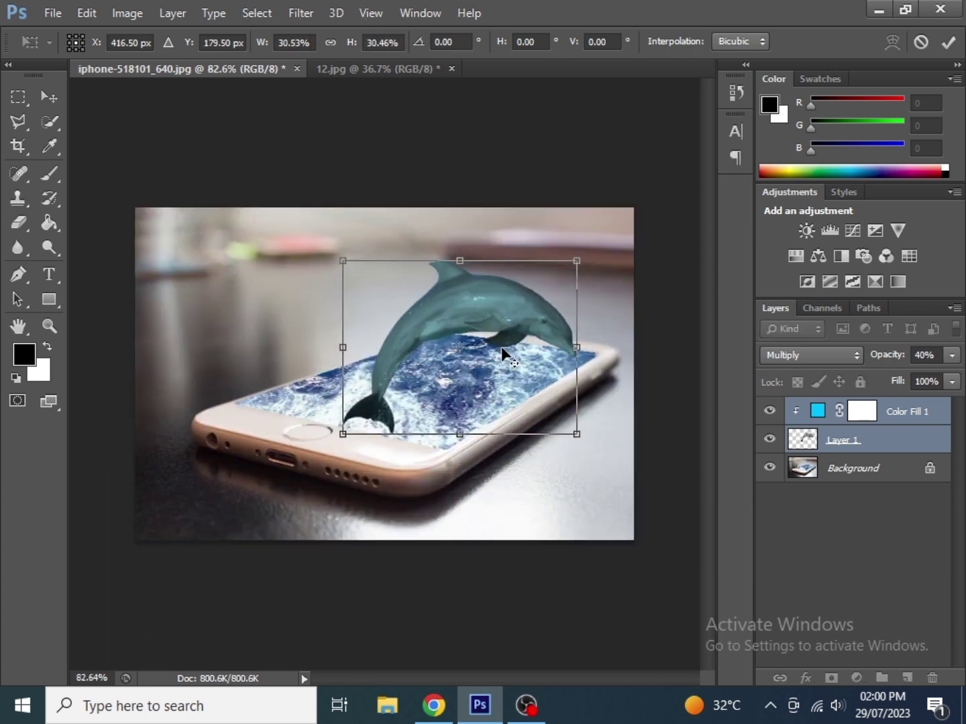
key(ctrl+plus)
drag(610, 236, 587, 258)
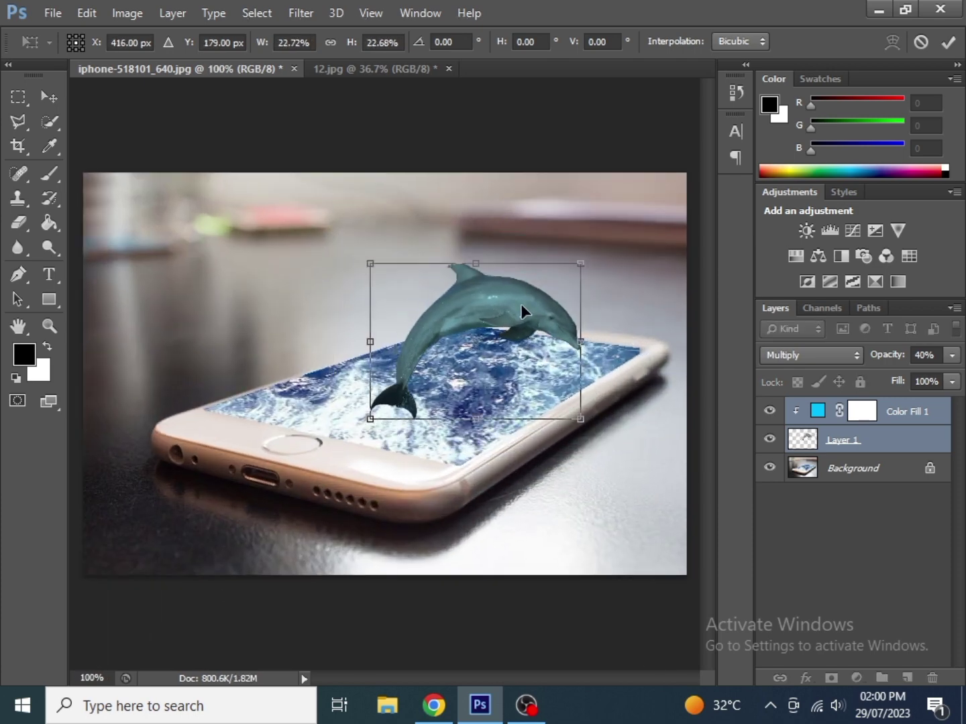
drag(524, 309, 491, 306)
drag(557, 426, 589, 386)
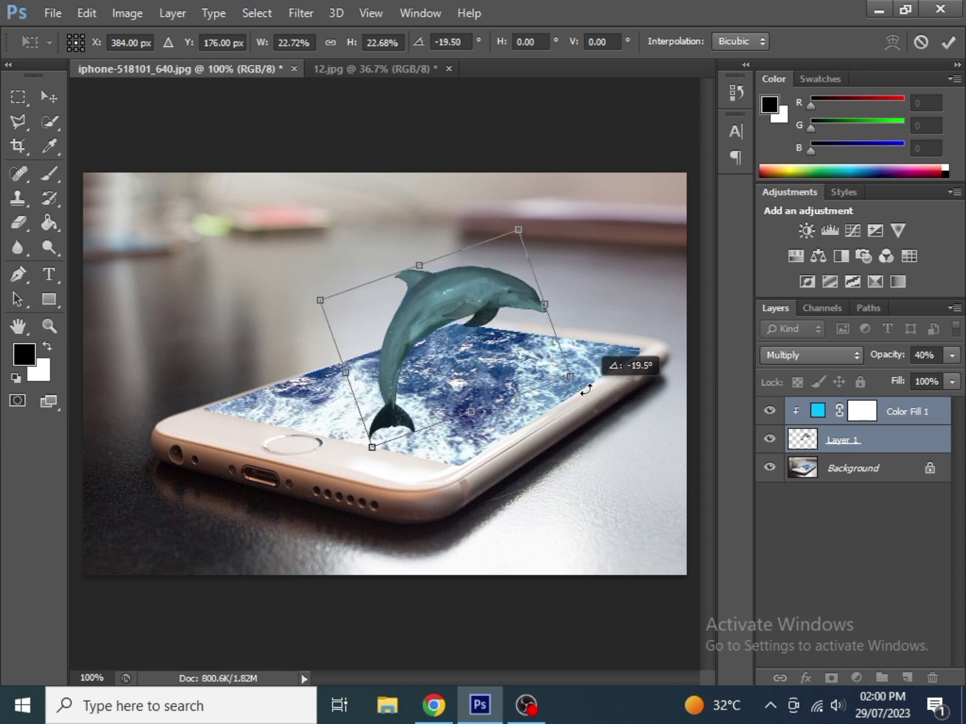
drag(425, 310, 425, 300)
drag(516, 216, 501, 227)
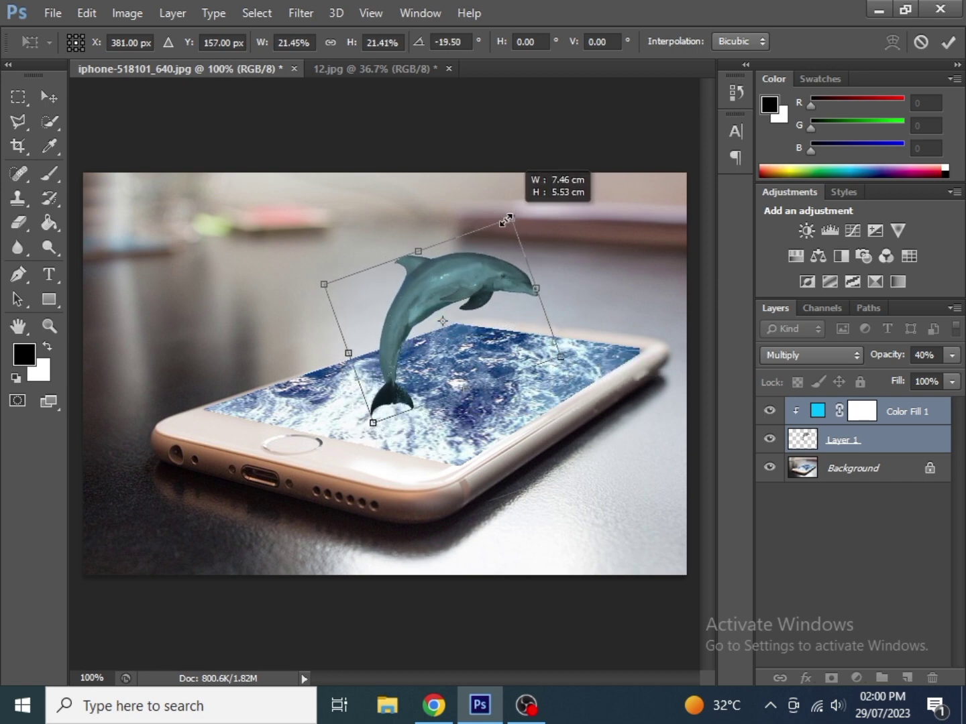
drag(456, 269, 460, 282)
key(Return)
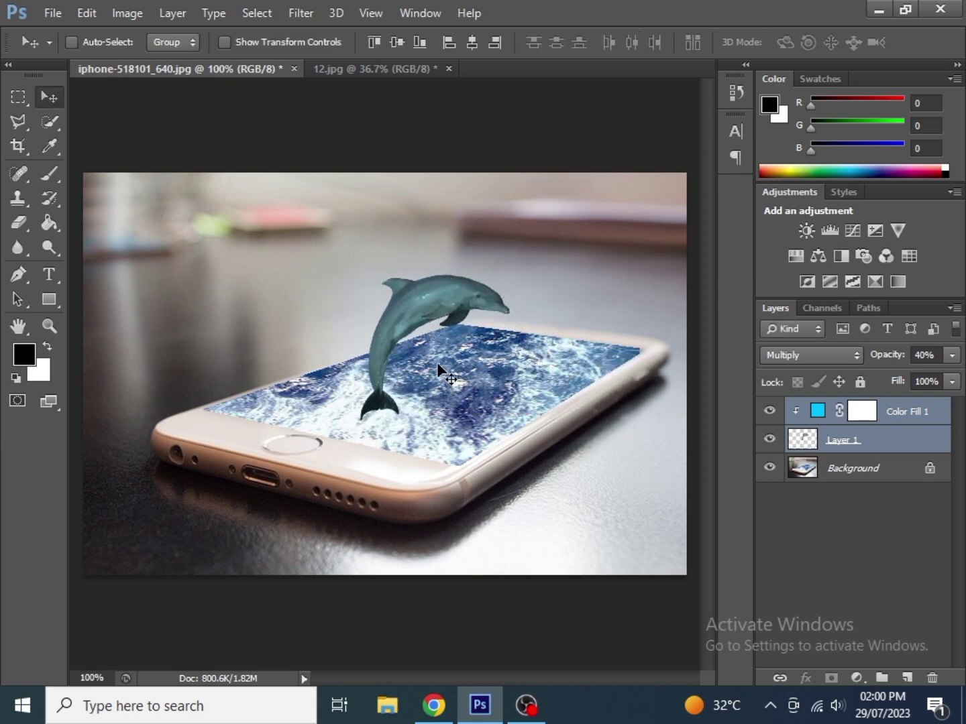
scroll(402, 407, up, 1)
scroll(376, 407, up, 2)
key(alt)
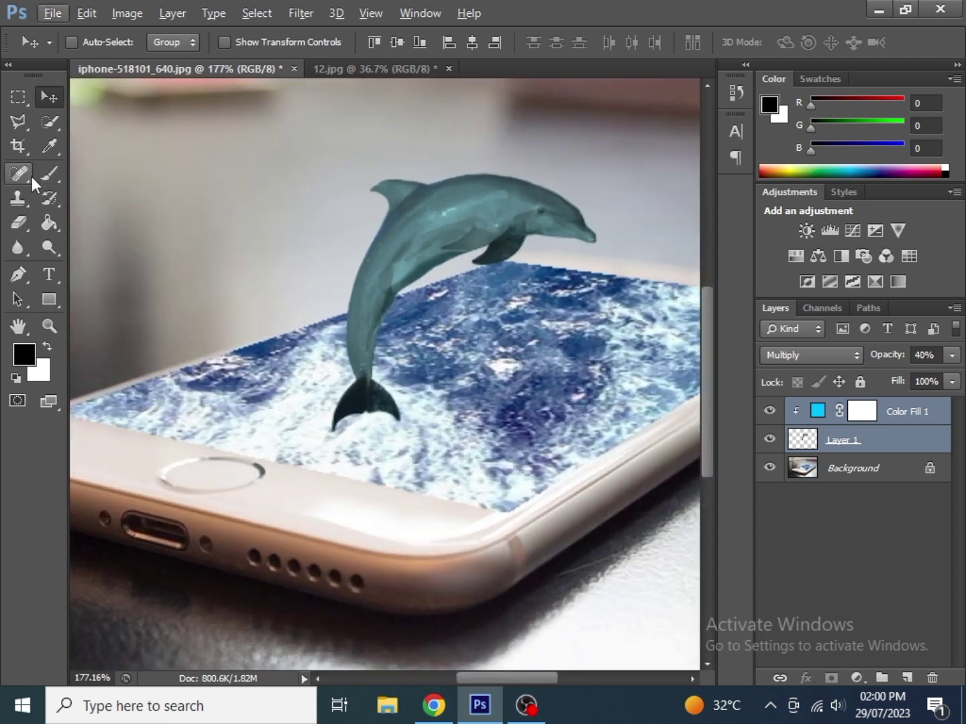
Erase the dolphin's tail tip on Layer 1, then reselect its colour fill layer too.
click(19, 220)
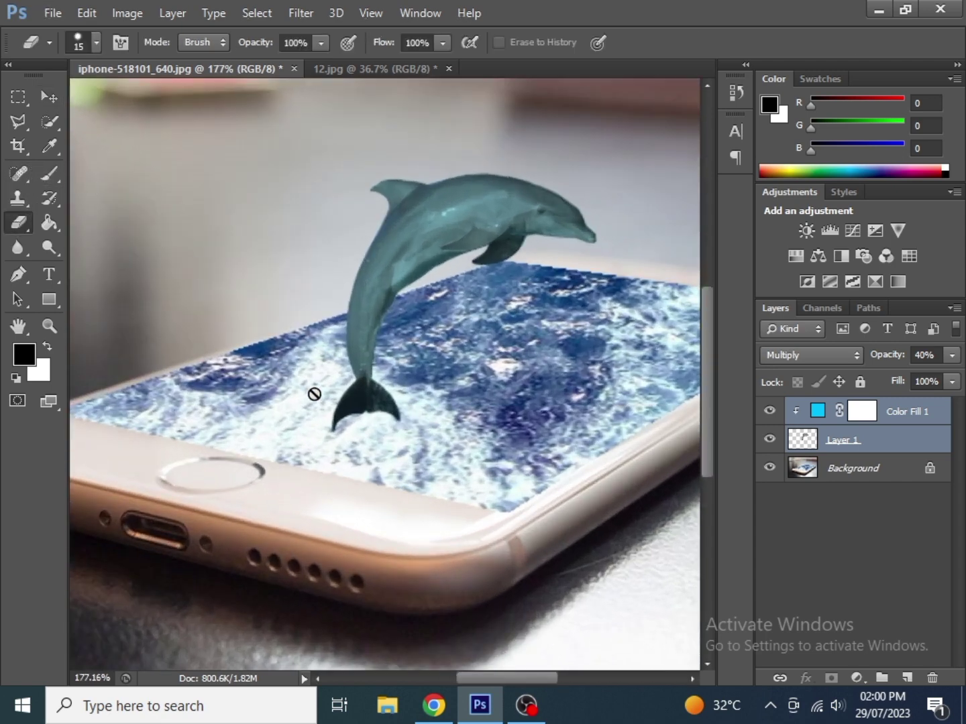
click(810, 446)
drag(326, 425, 349, 436)
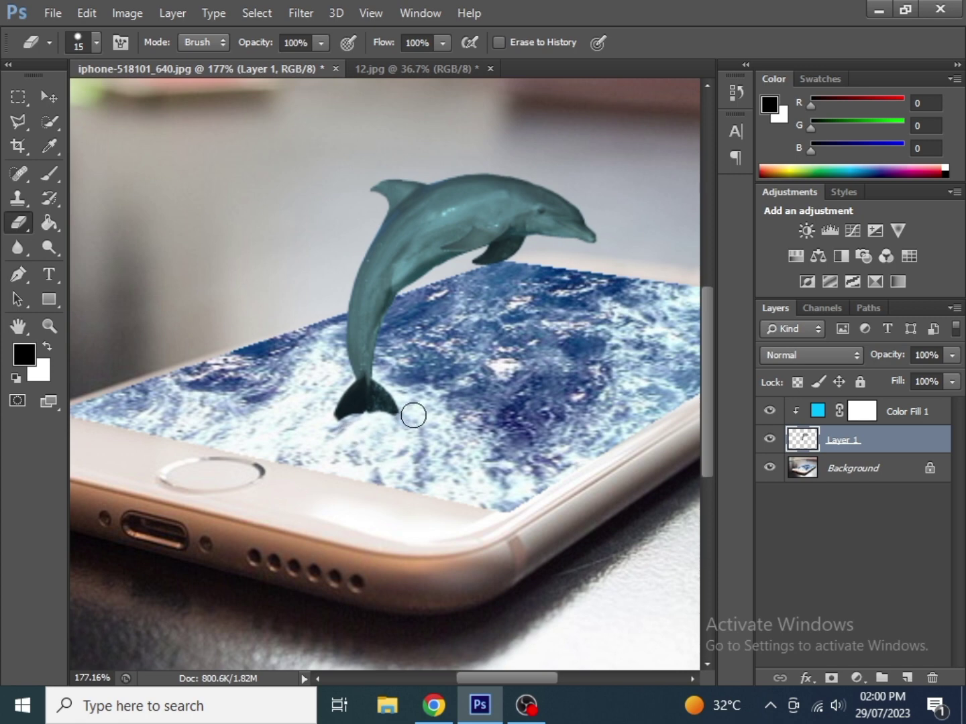
scroll(236, 420, down, 2)
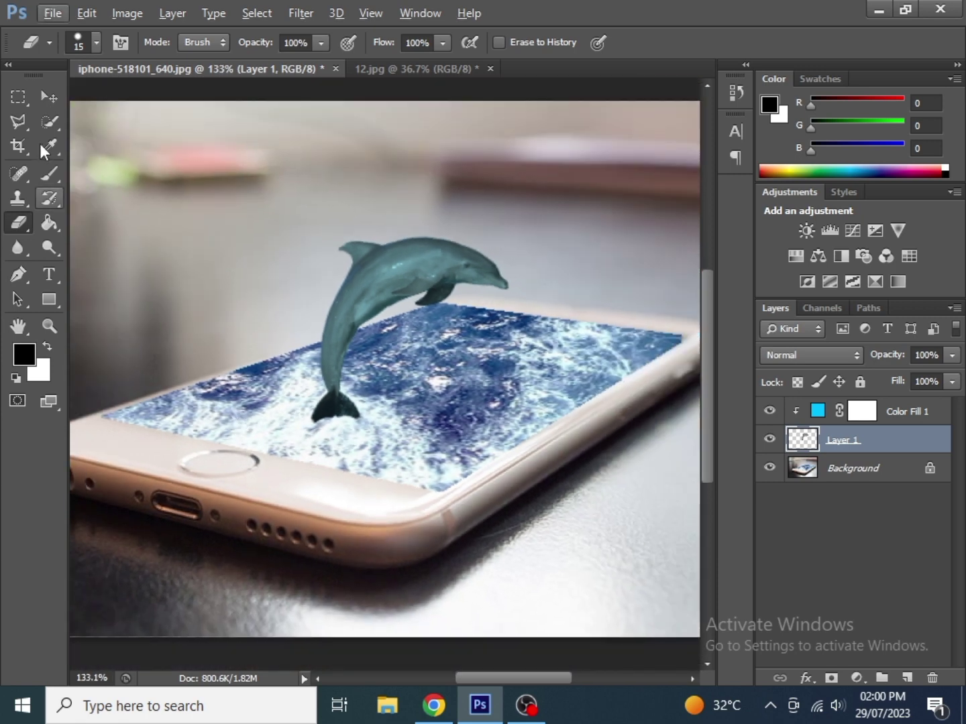
click(49, 97)
shift+click(817, 412)
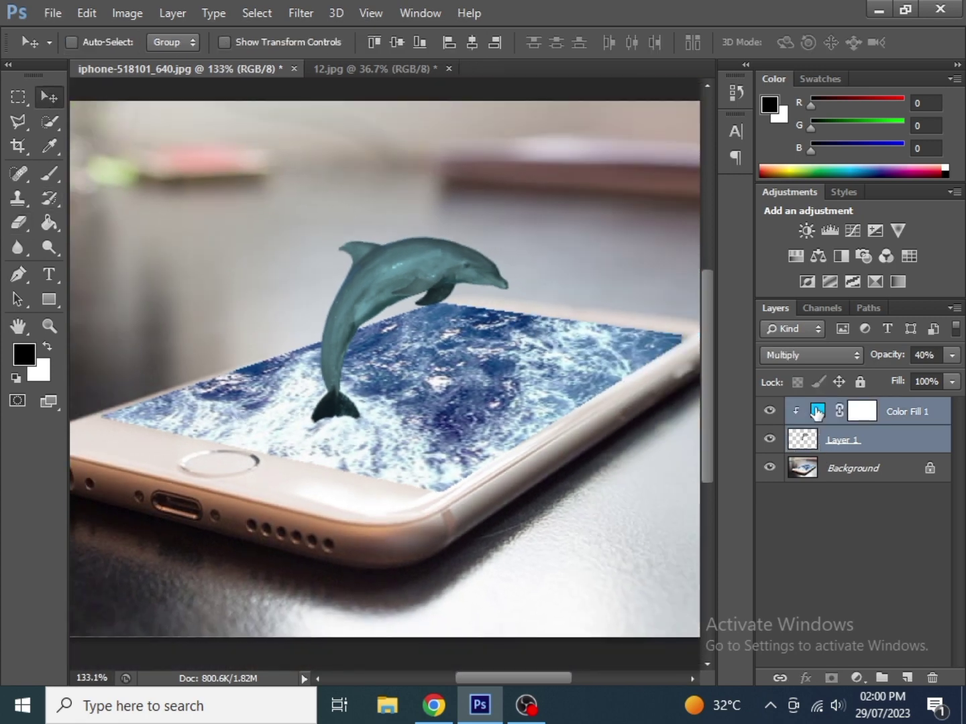
Duplicate the dolphin, move the copy right, scale it to about 45%, and duplicate again.
key(ctrl+j)
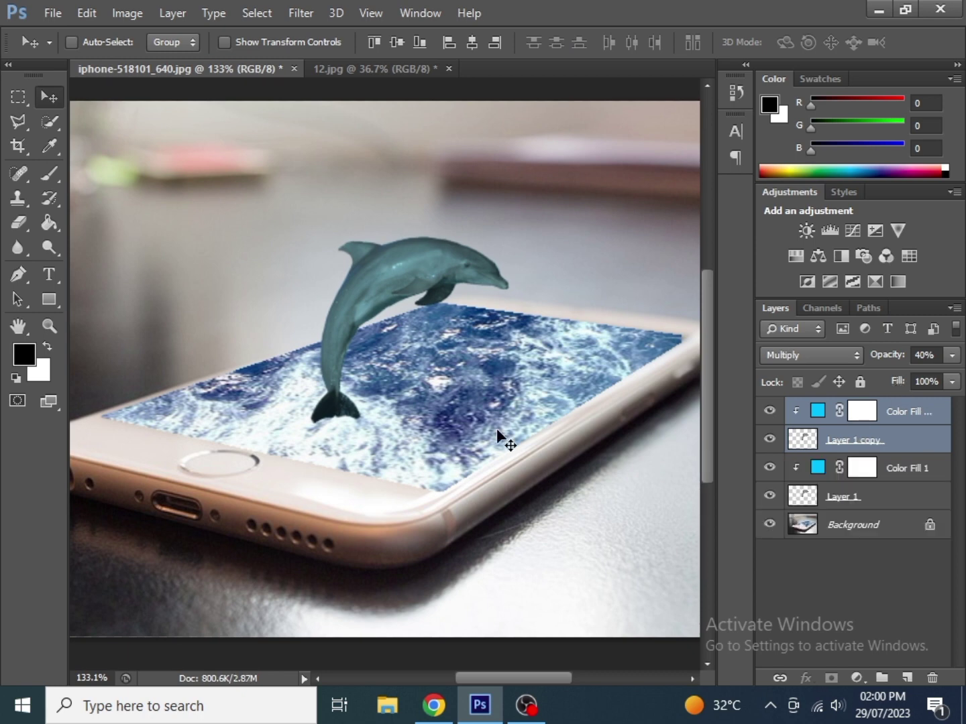
drag(396, 287, 531, 307)
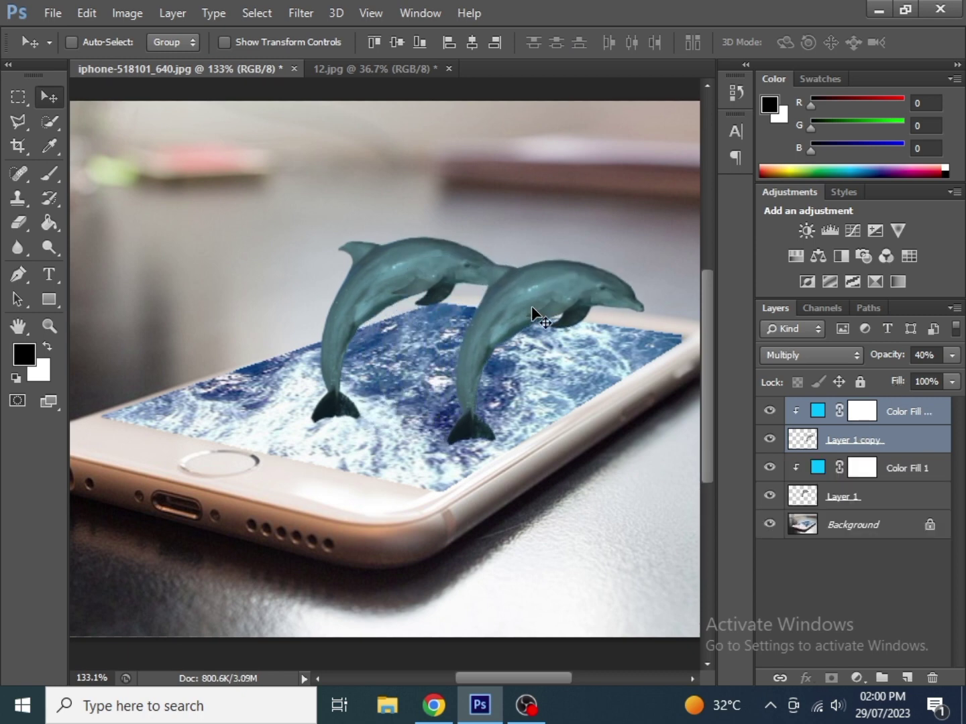
key(ctrl+t)
mouse_move(645, 261)
mouse_down()
mouse_move(547, 352)
mouse_move(569, 326)
mouse_move(585, 367)
mouse_move(528, 358)
mouse_up()
key(Return)
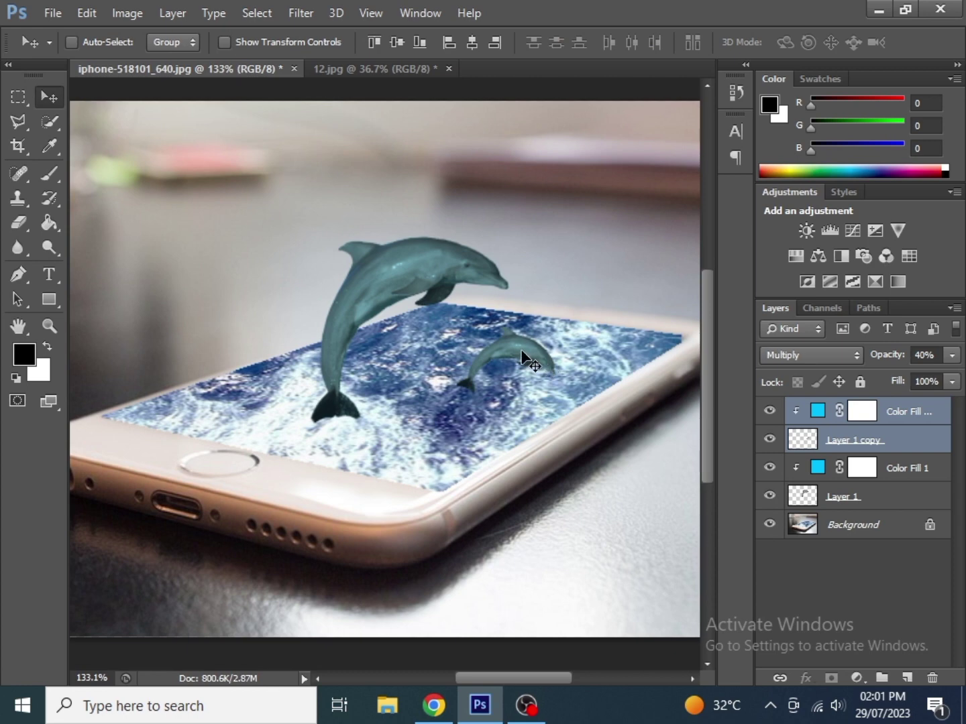
key(ctrl+j)
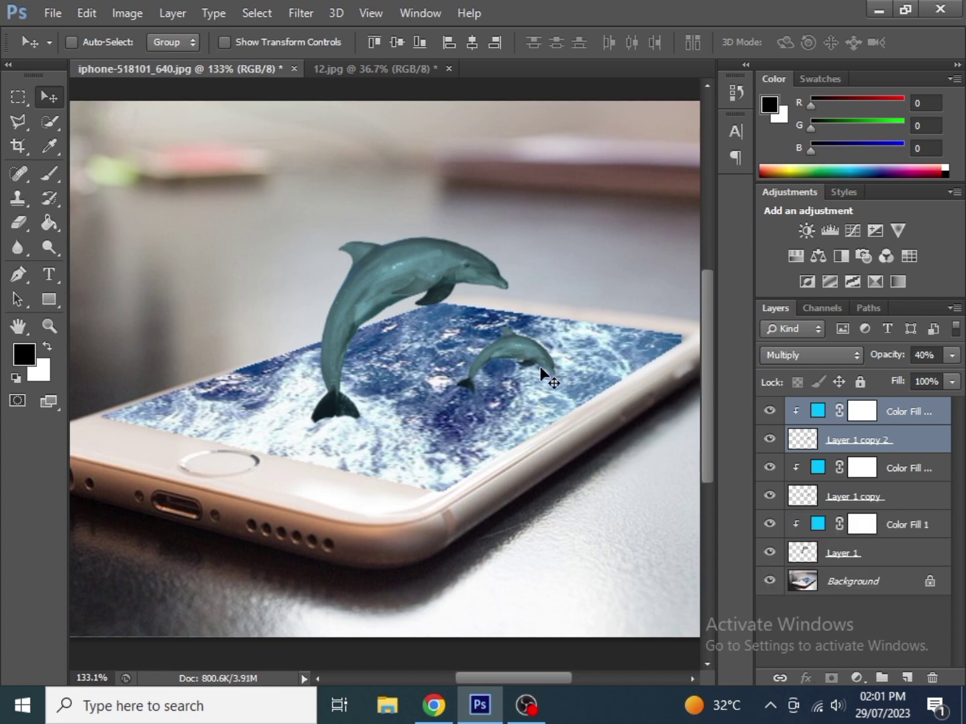
Move the third dolphin left, flip it horizontally, and scale it to about 62%.
drag(509, 361, 246, 391)
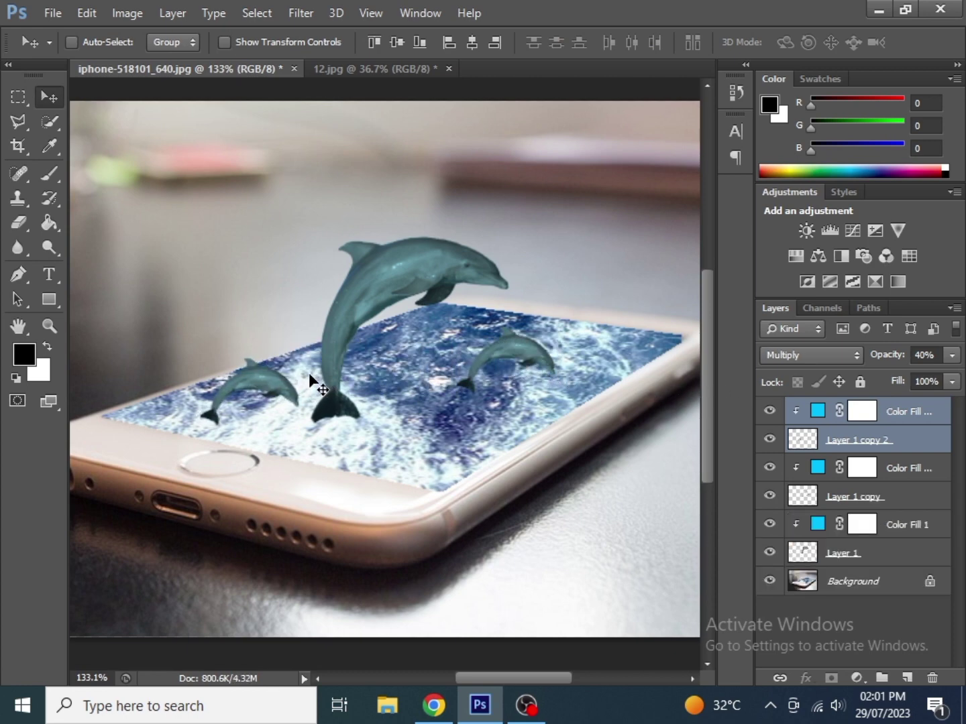
key(ctrl+t)
right_click(276, 391)
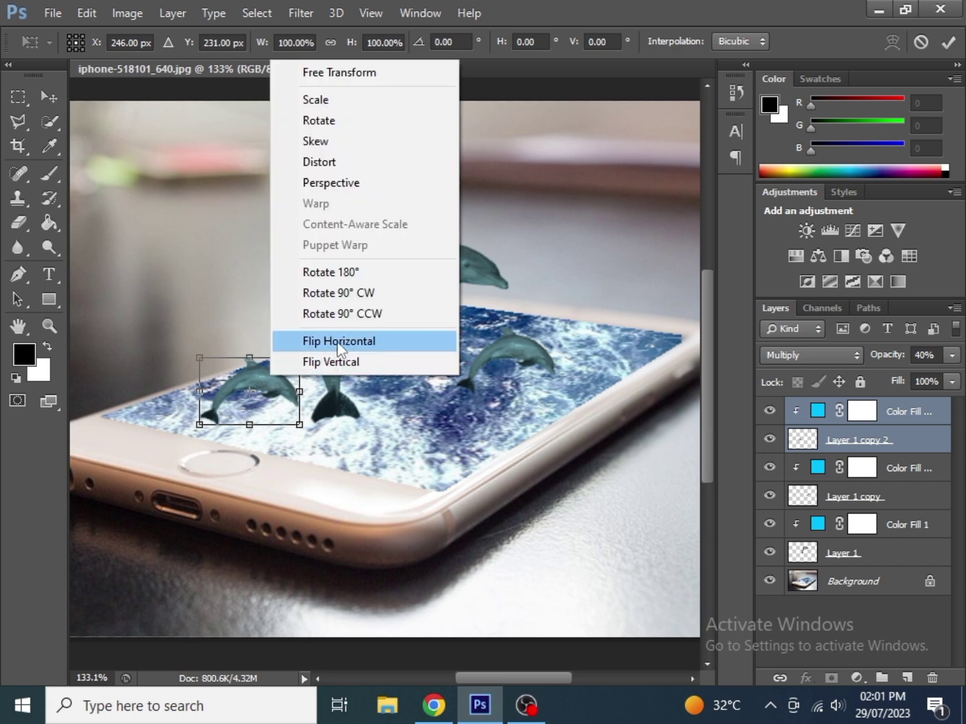
click(340, 342)
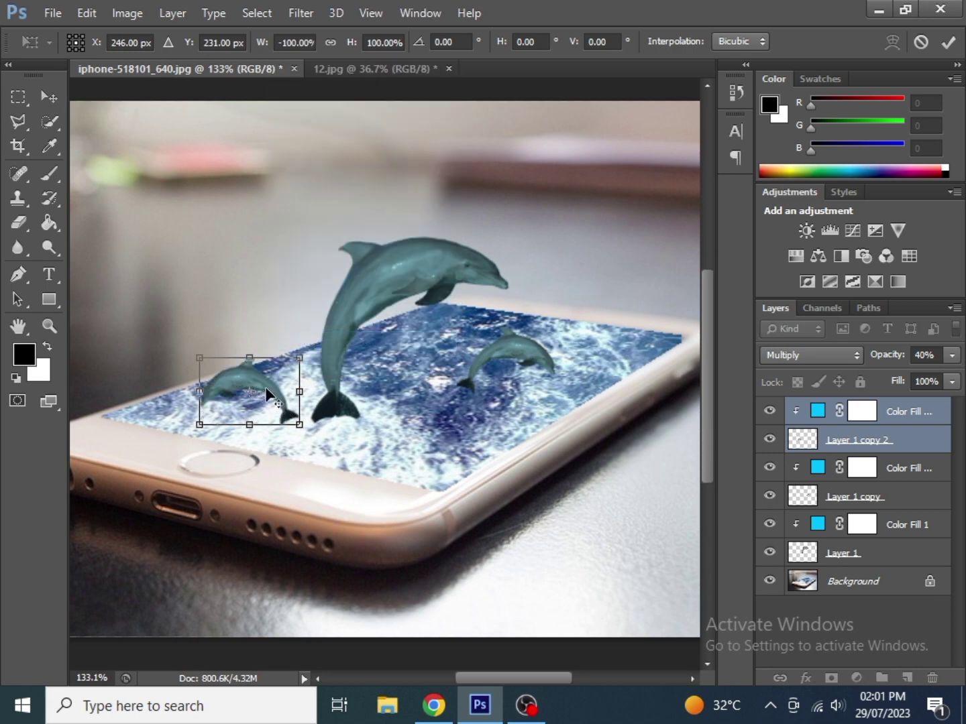
drag(250, 392, 387, 435)
drag(299, 357, 289, 349)
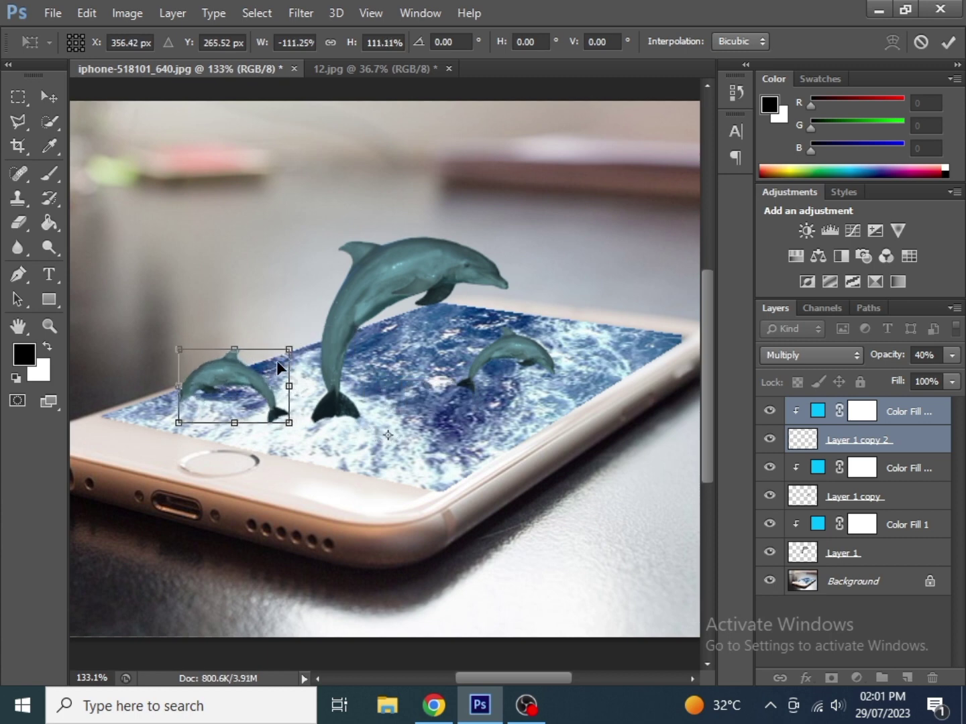
drag(388, 435, 229, 384)
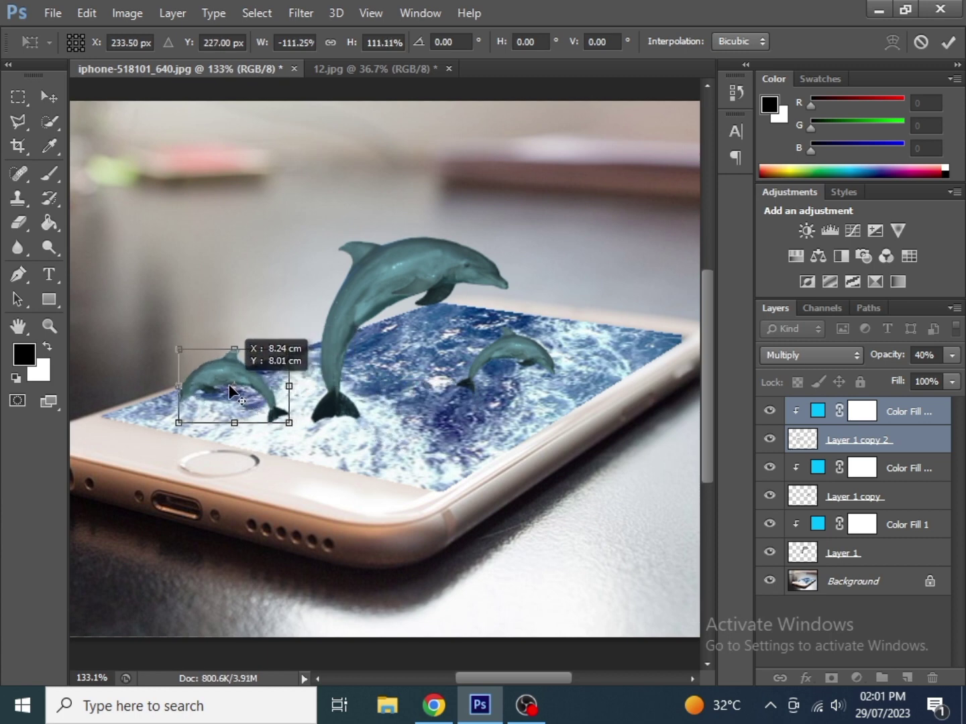
alt+drag(290, 349, 266, 365)
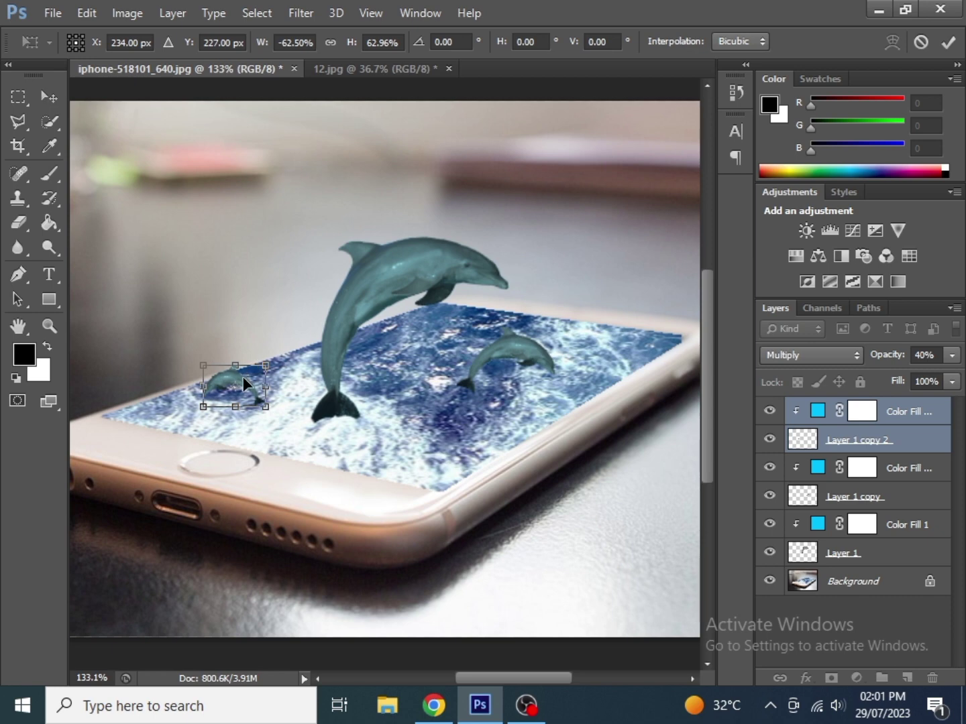
drag(209, 367, 198, 373)
Commit the small left dolphin's rotation and resize, then nudge it slightly.
key(Return)
alt+scroll(397, 446, down, 1)
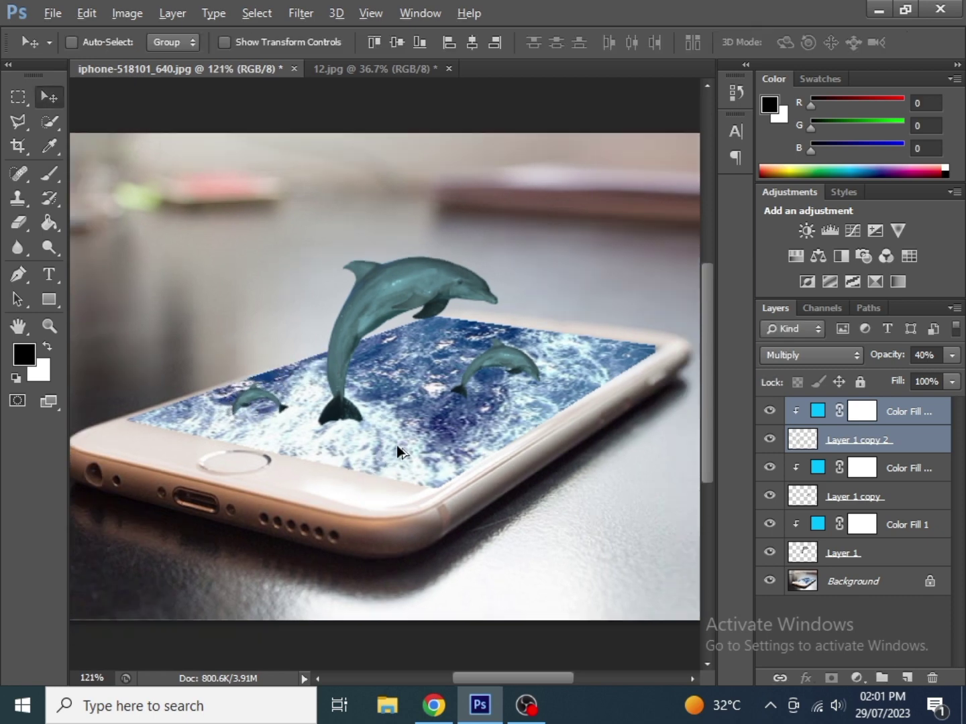
alt+scroll(397, 445, down, 1)
drag(382, 355, 383, 365)
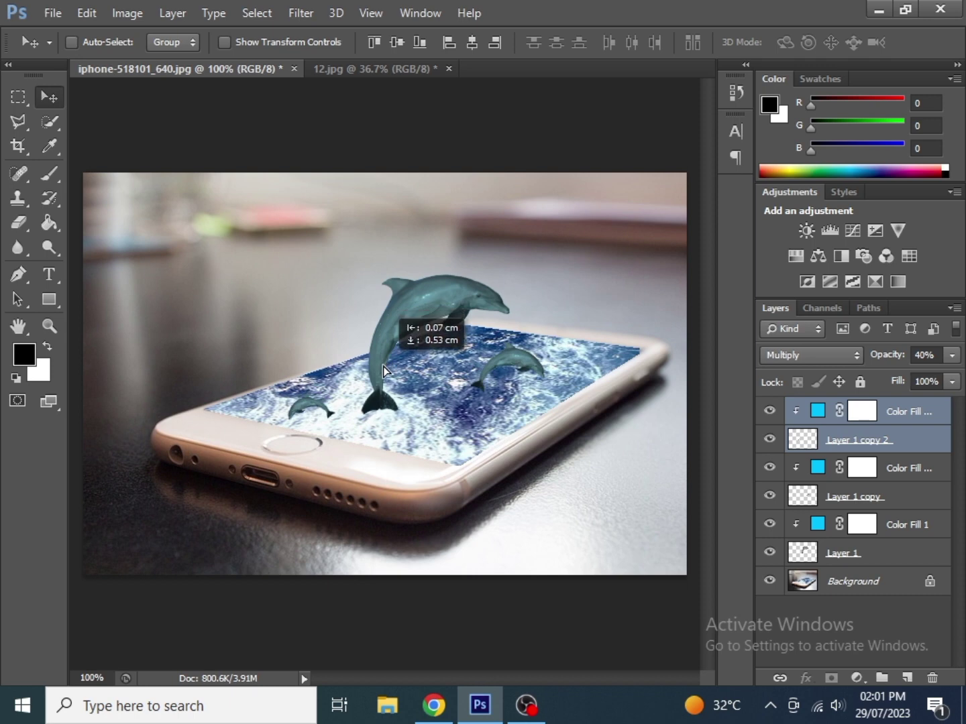
Lower the large dolphin about 30 px and shrink it to about 89%.
click(835, 554)
mouse_move(462, 301)
mouse_down()
mouse_move(468, 322)
mouse_move(496, 309)
mouse_up()
key(ctrl+t)
drag(432, 325, 425, 315)
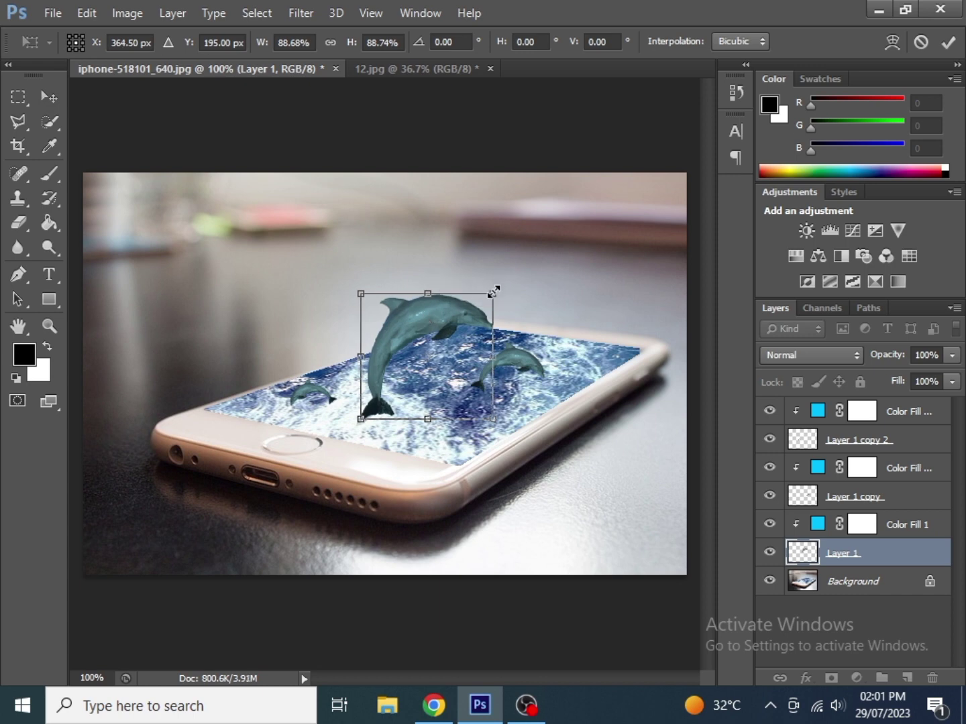
key(Return)
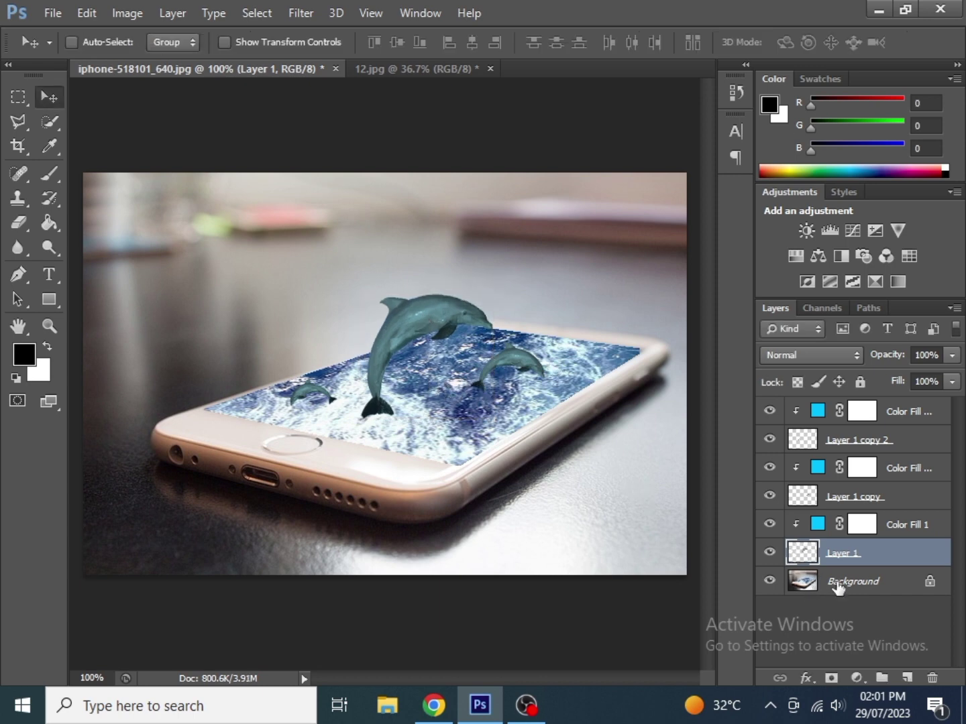
click(838, 581)
Add a Selective Color adjustment layer above Background and choose the Cyans range.
click(852, 601)
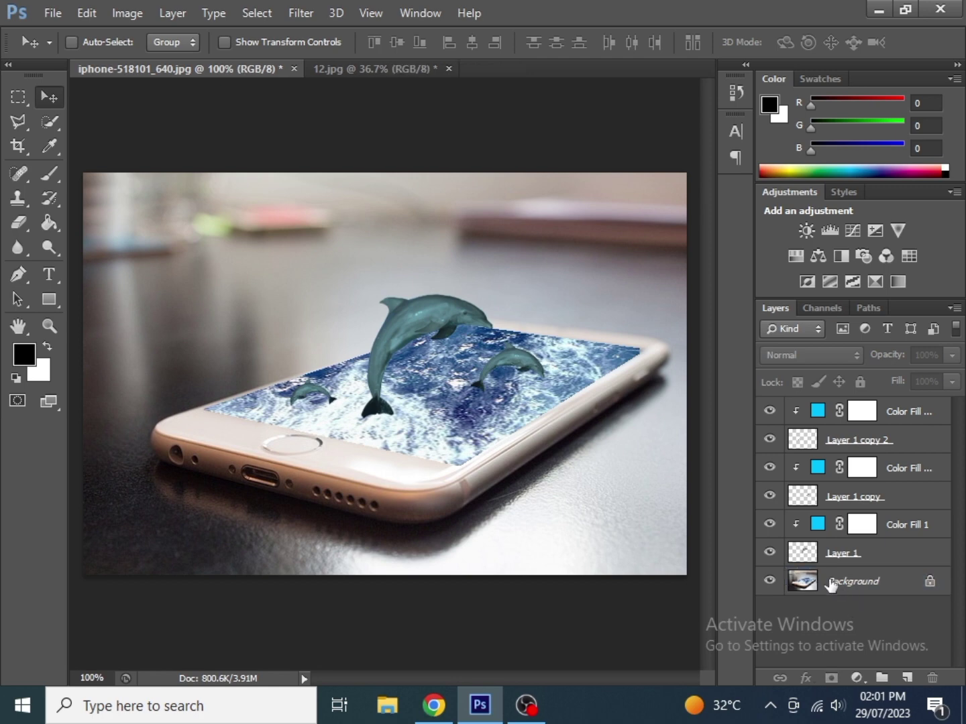
click(832, 587)
click(853, 678)
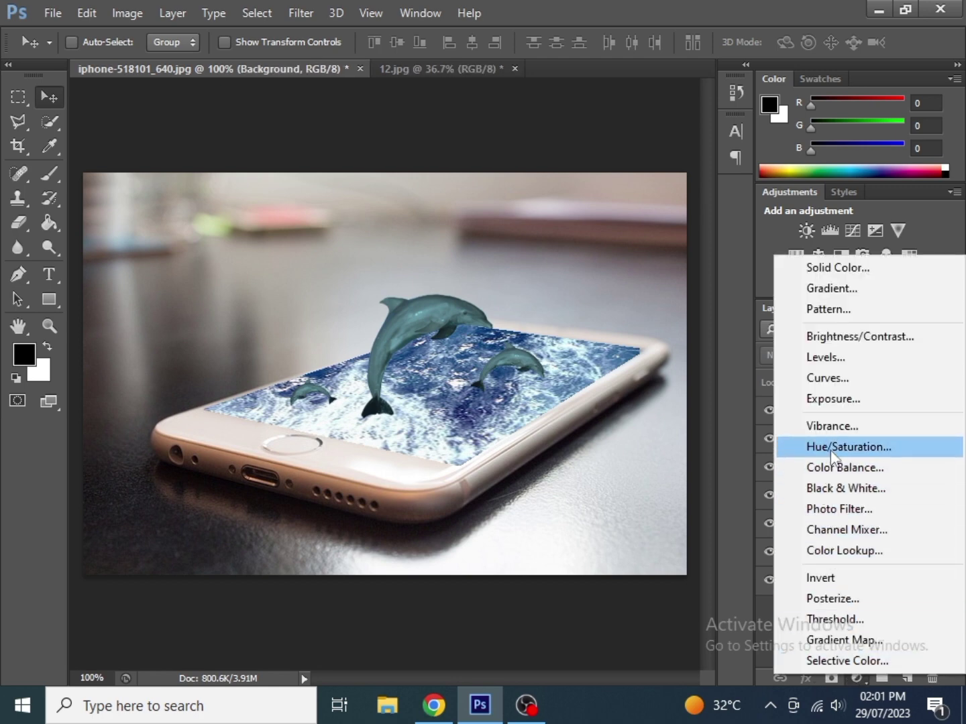
click(846, 662)
click(757, 330)
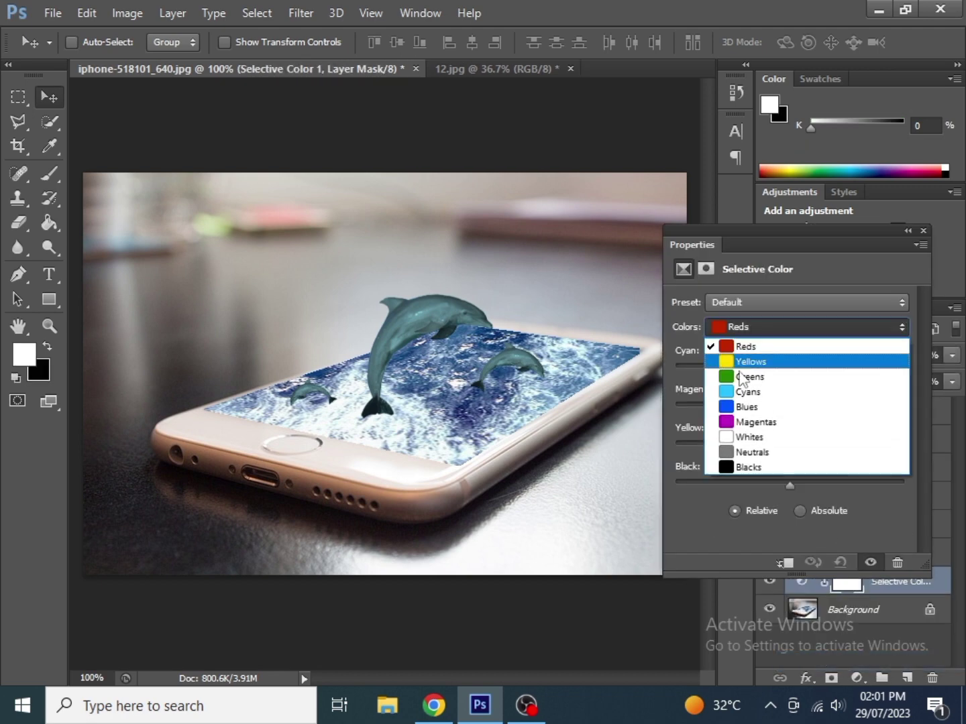
click(739, 392)
Set the Cyans sliders to Cyan +92, Magenta +100, Yellow -100, Black +64.
drag(790, 368, 870, 368)
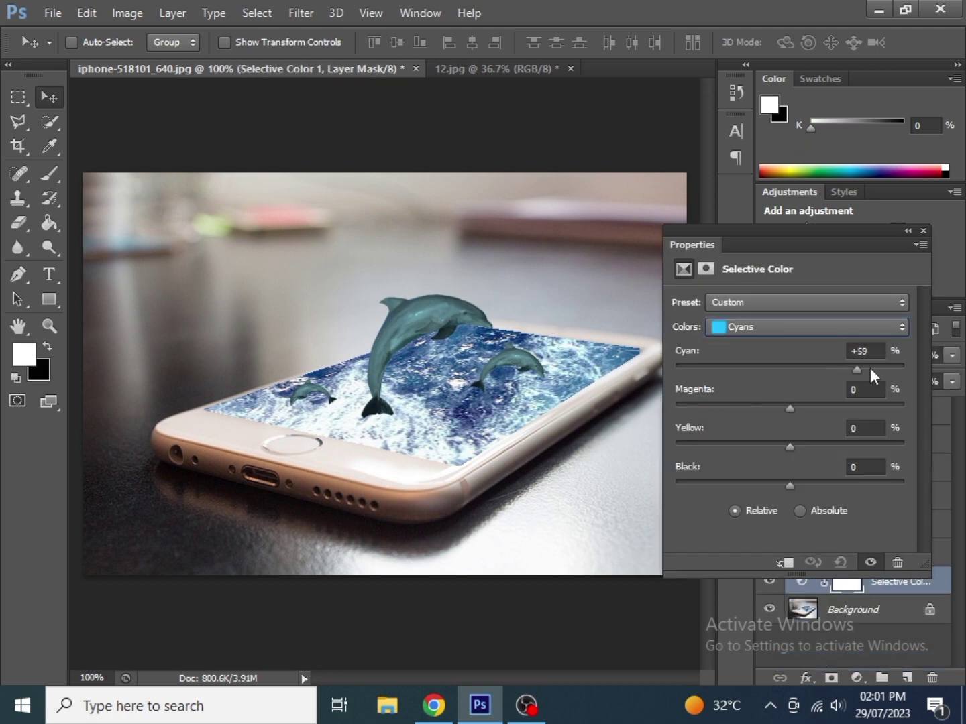
drag(680, 373, 876, 381)
mouse_move(812, 406)
mouse_down()
mouse_move(684, 405)
mouse_move(903, 406)
mouse_up()
mouse_move(794, 446)
mouse_down()
mouse_move(661, 445)
mouse_move(904, 447)
mouse_up()
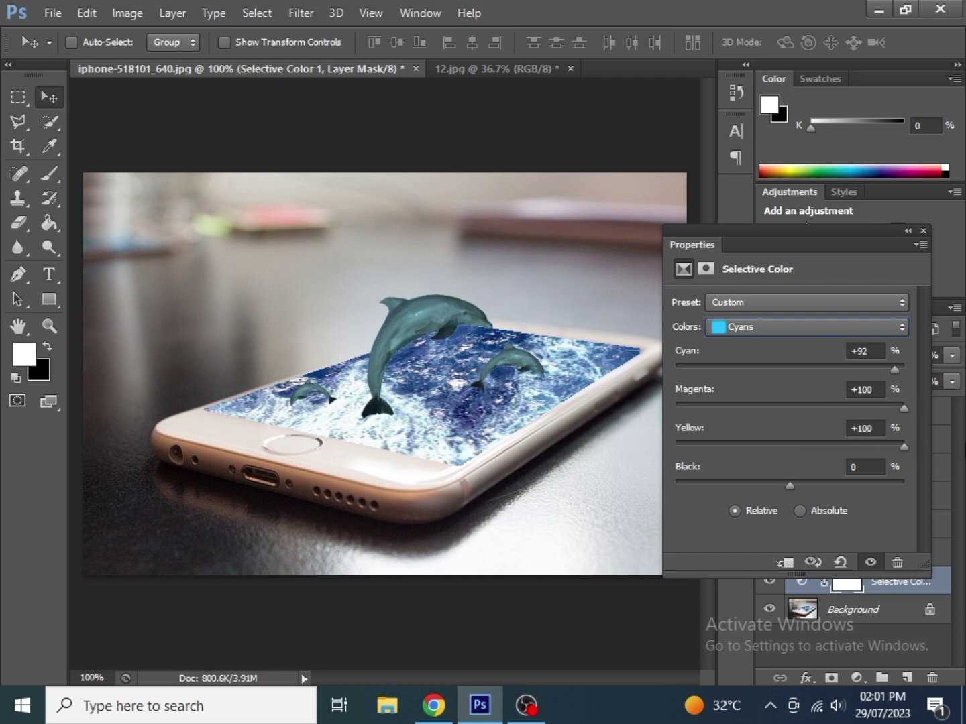
mouse_move(785, 480)
mouse_down()
mouse_move(758, 479)
mouse_move(863, 481)
mouse_move(635, 443)
mouse_up()
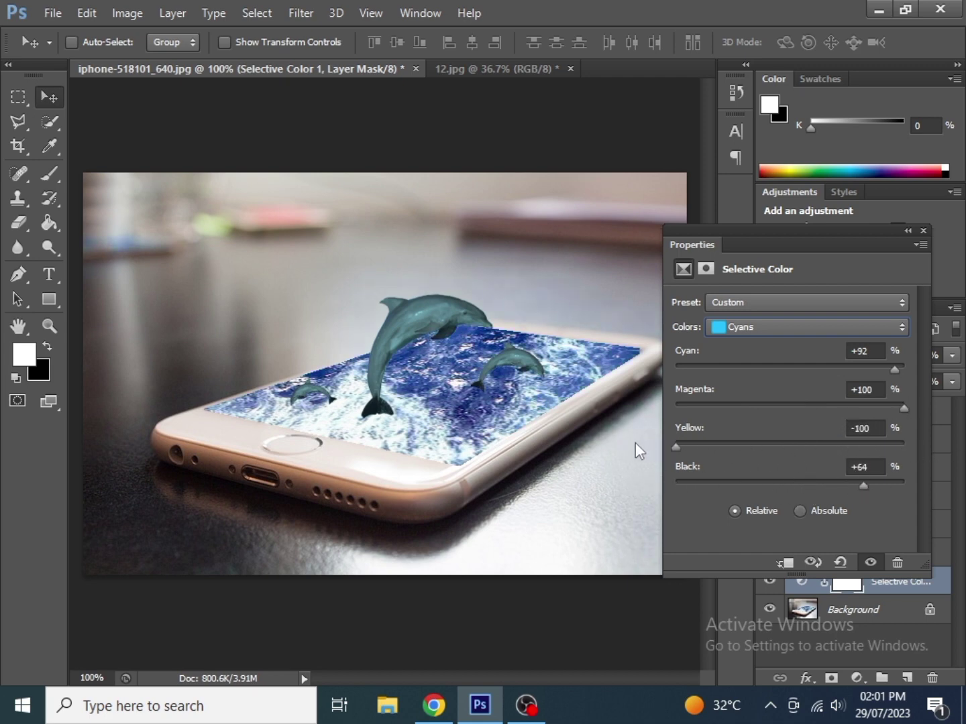
click(924, 230)
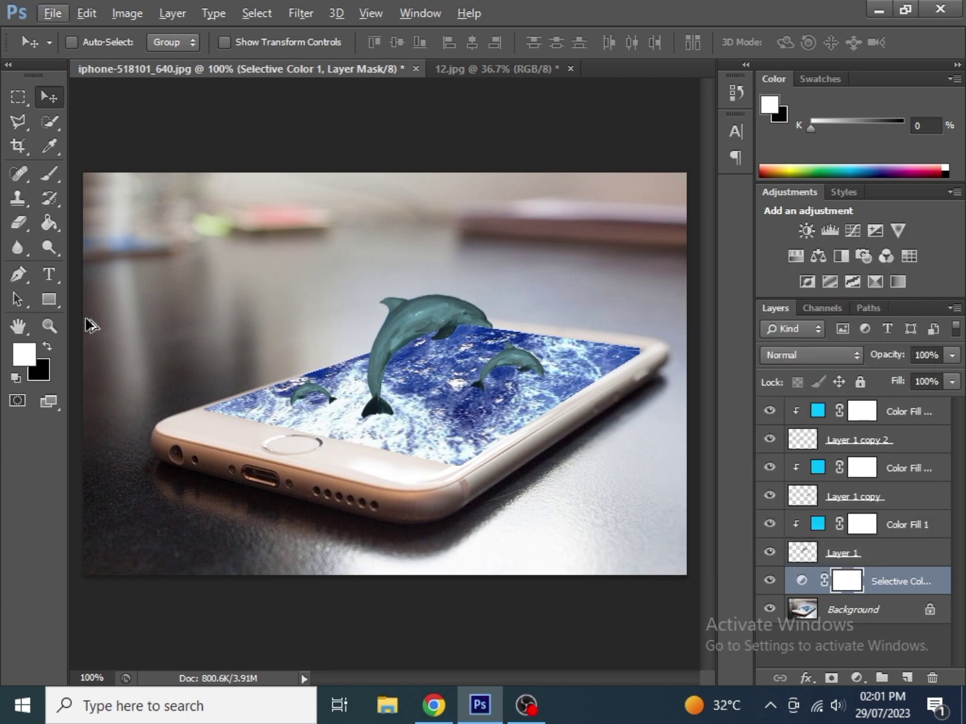